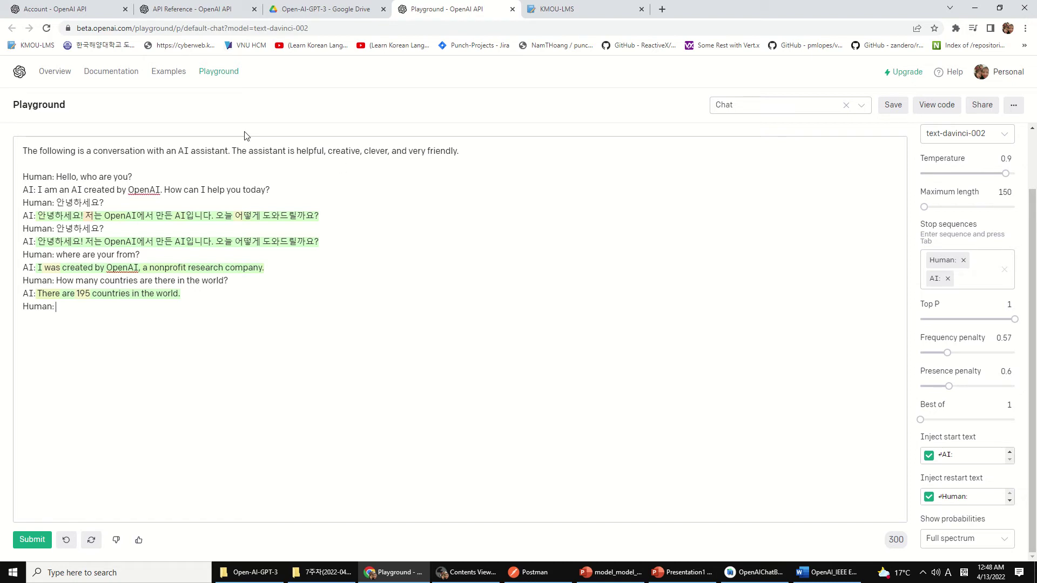
Check the Playground page address and keep text-davinci-002 as the model.
click(123, 29)
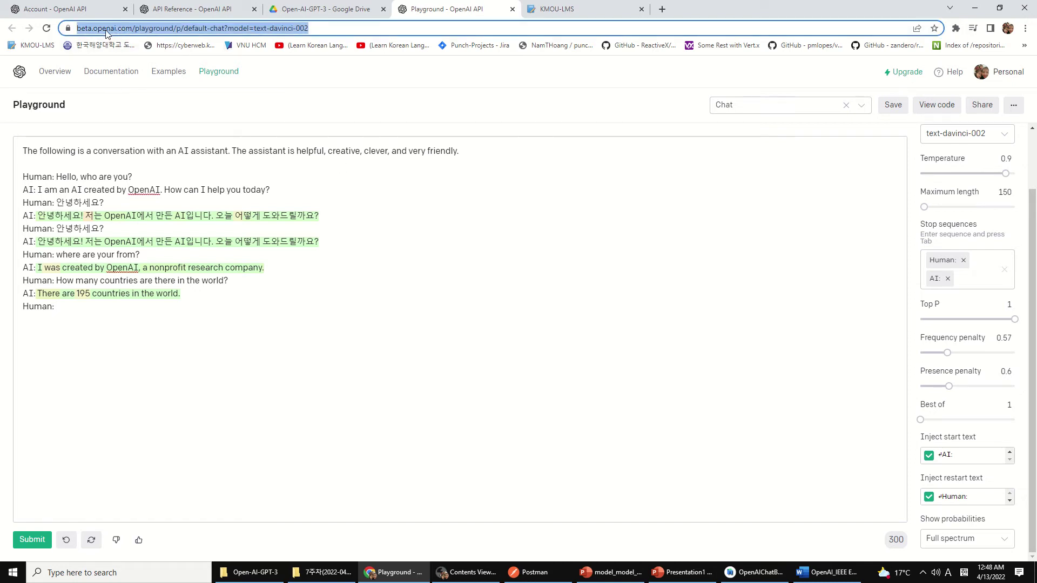
click(107, 28)
double_click(130, 29)
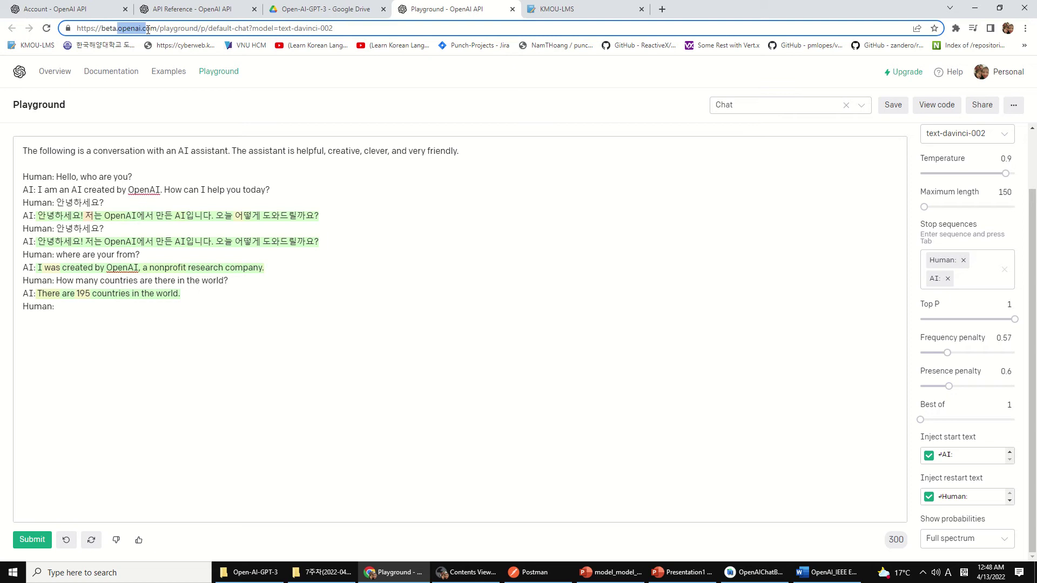
click(318, 272)
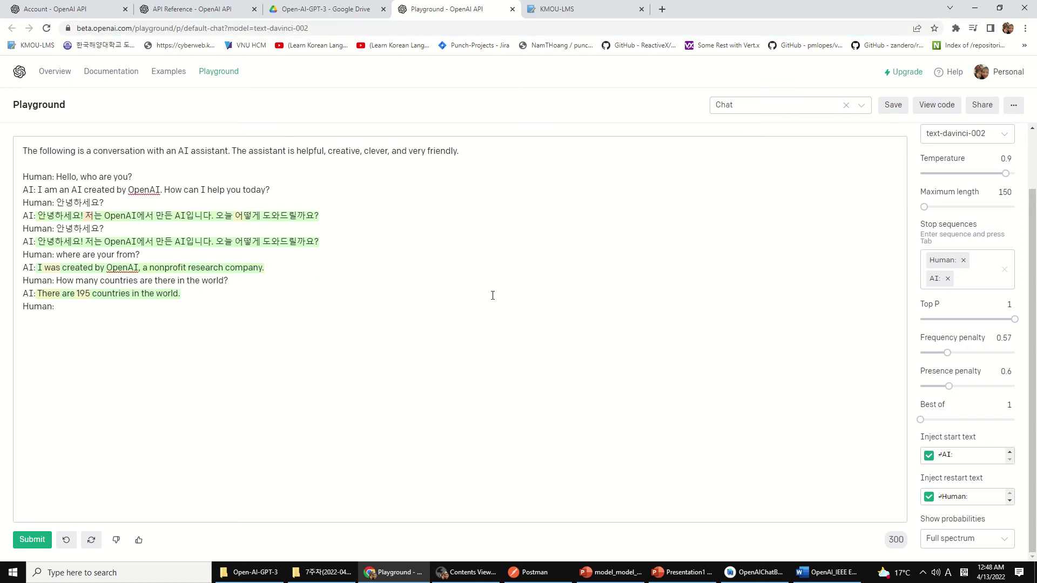
click(995, 139)
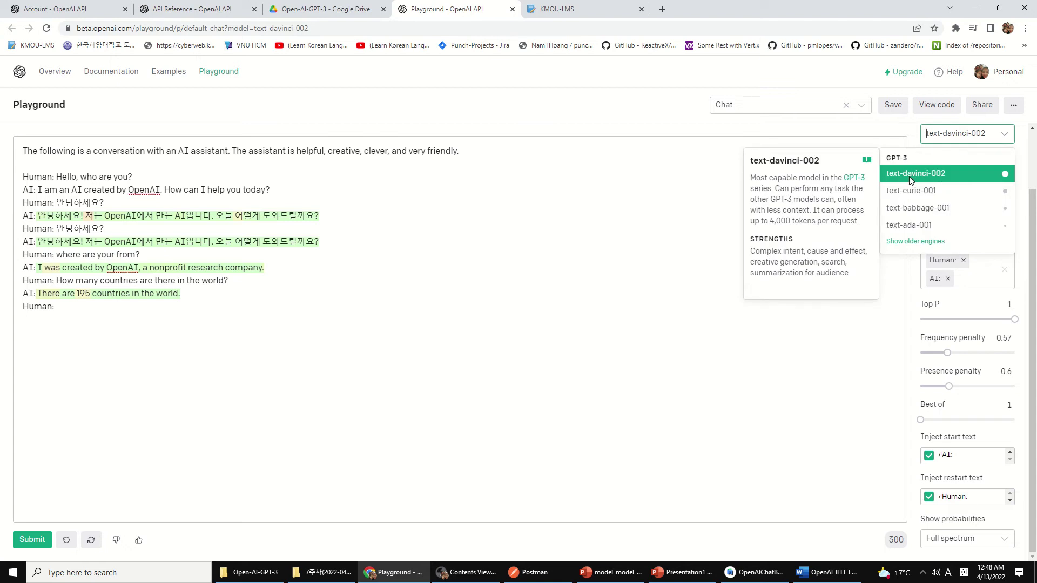
click(945, 175)
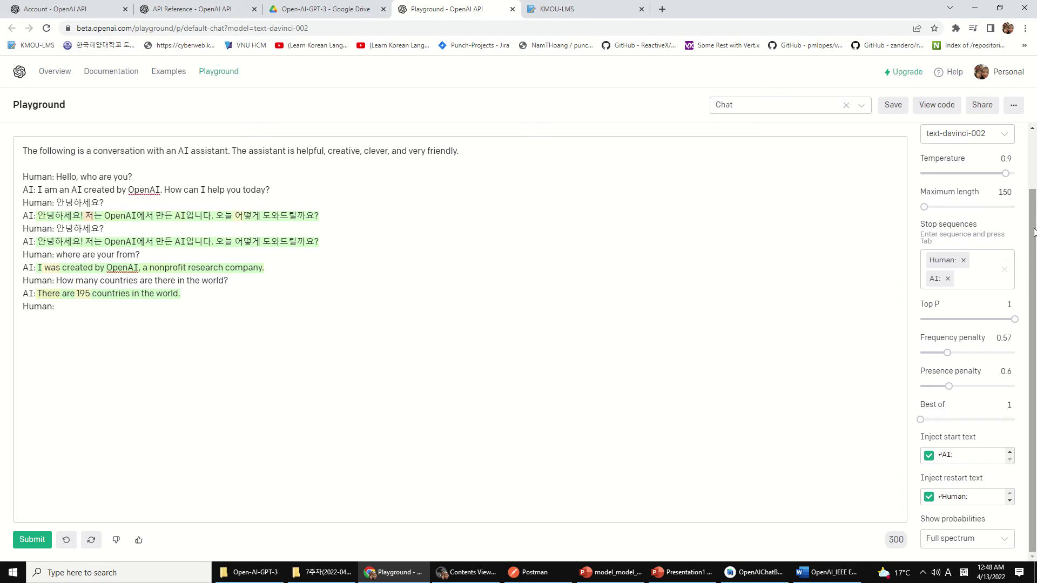
drag(1034, 233, 1034, 213)
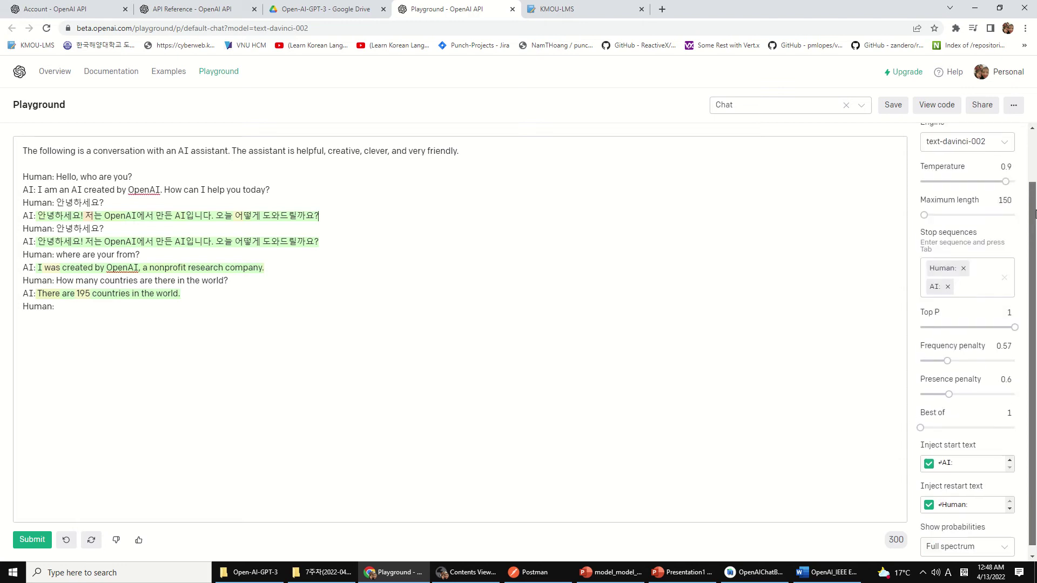
scroll(1035, 212, down, 1)
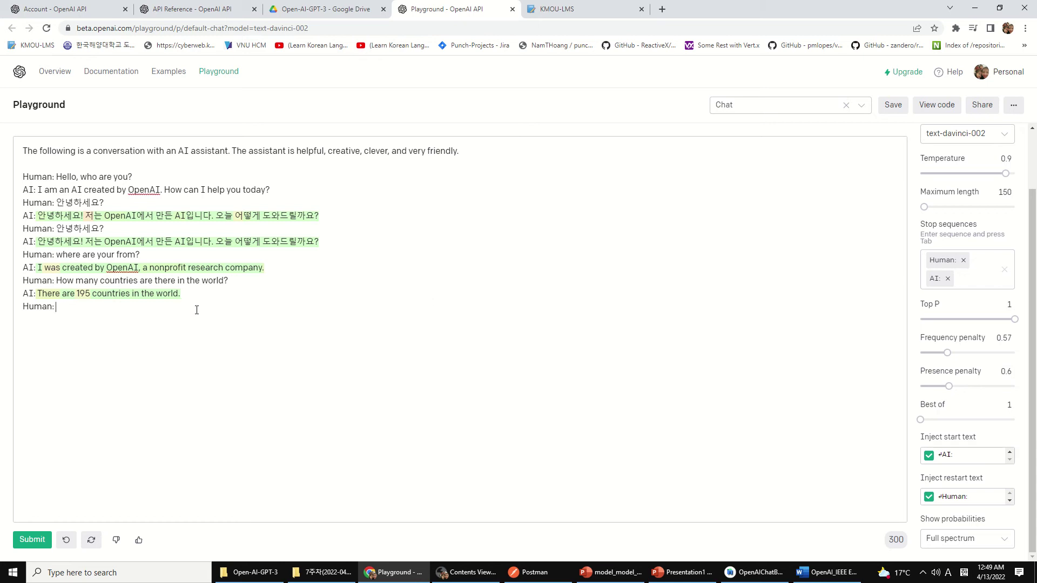
Review token probabilities for the prompt, the OpenAI answer and the earlier question.
drag(179, 317, 37, 140)
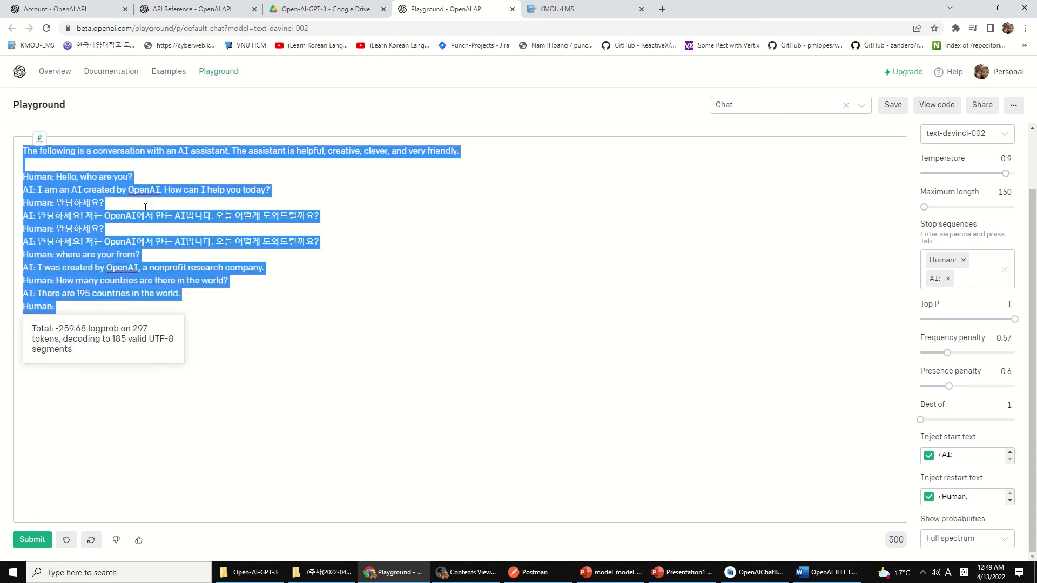
click(306, 284)
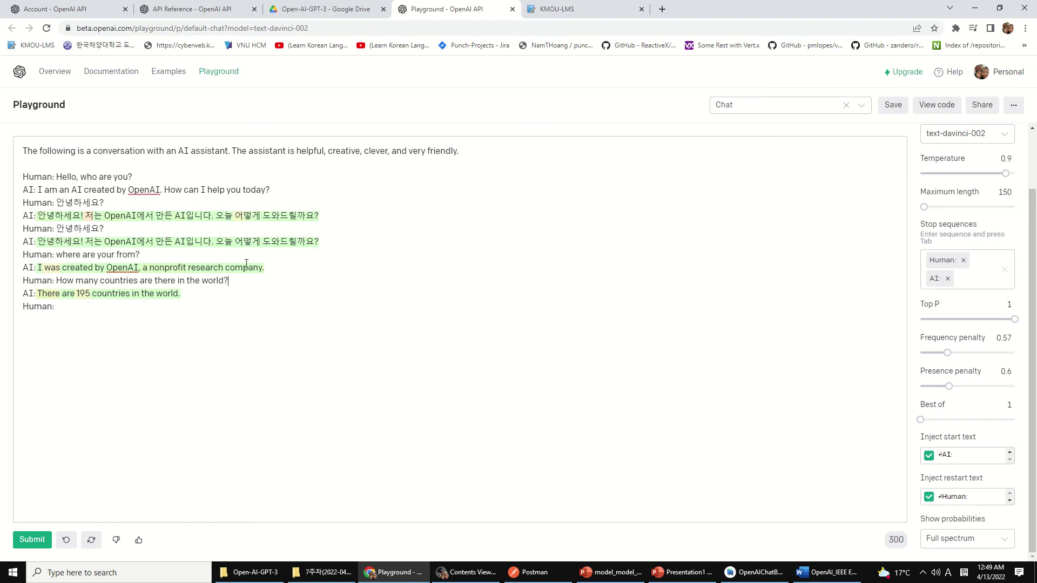
drag(285, 267, 27, 261)
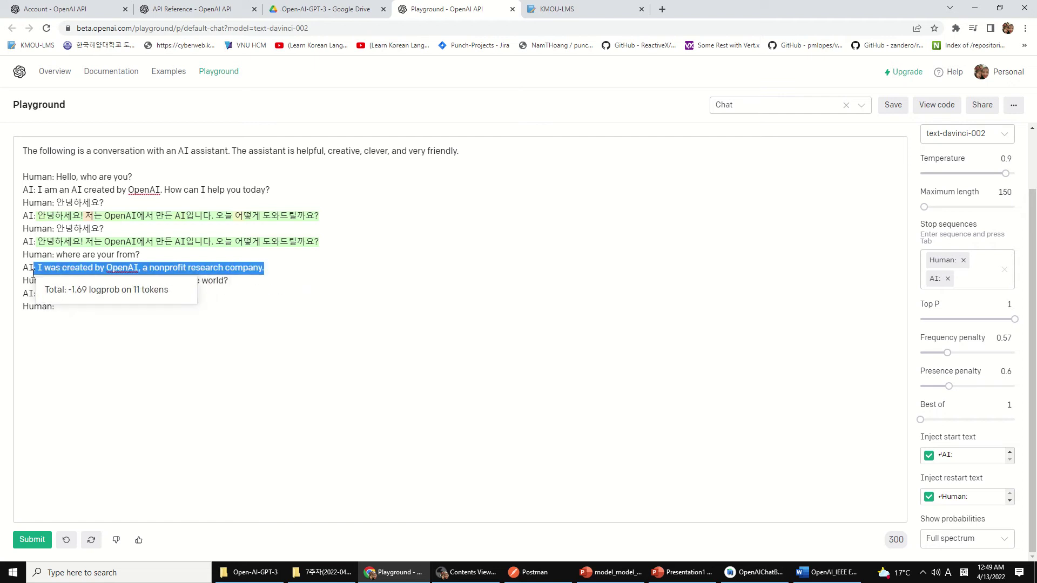
drag(139, 255, 23, 255)
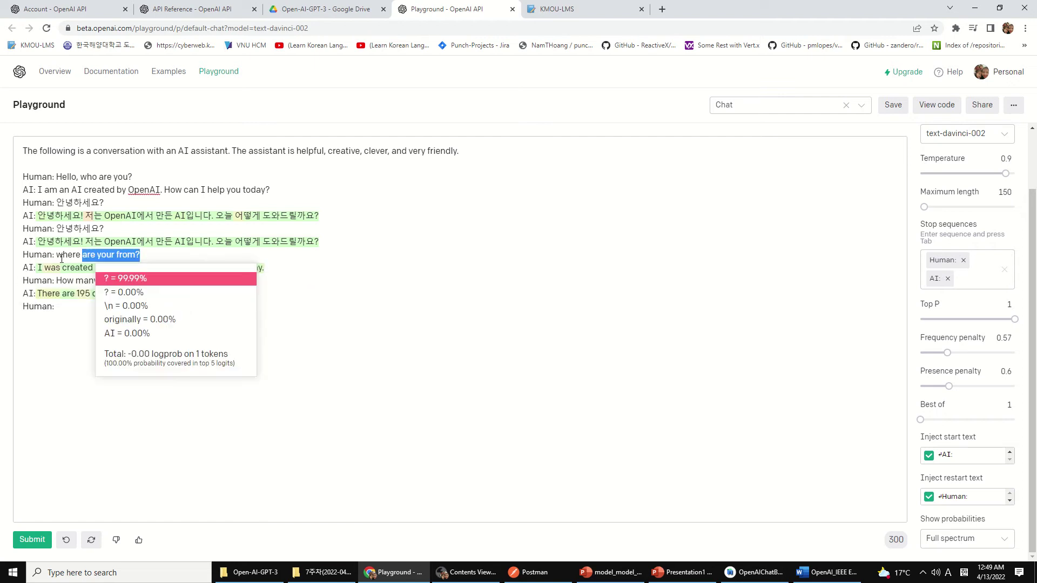
click(240, 288)
text(u)
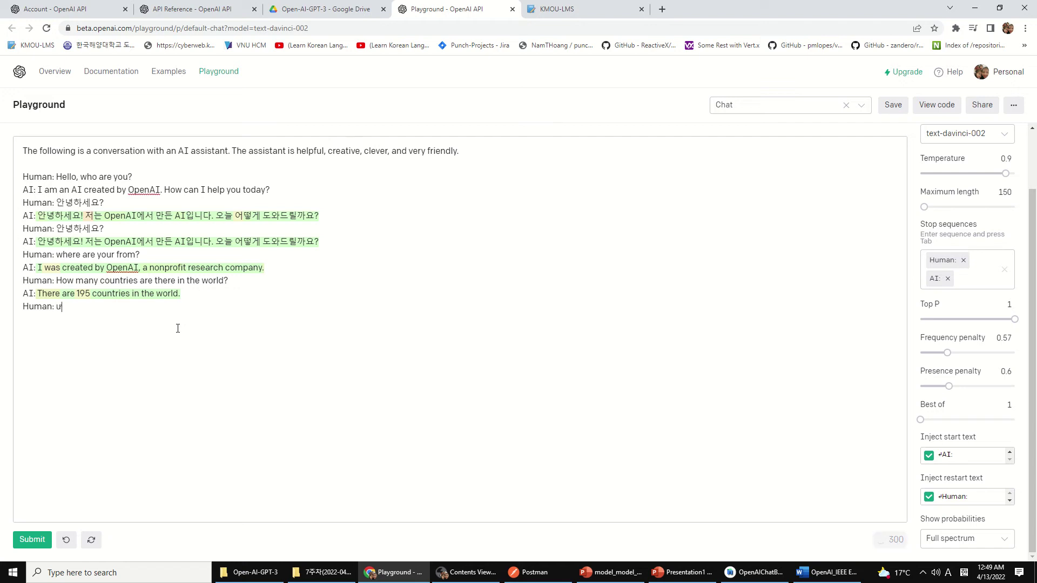
text(whrr)
Fix the typo, ask 'where are you from?' and submit it.
key(BackSpace)
key(BackSpace)
text(ere are)
text( you from)
text(?)
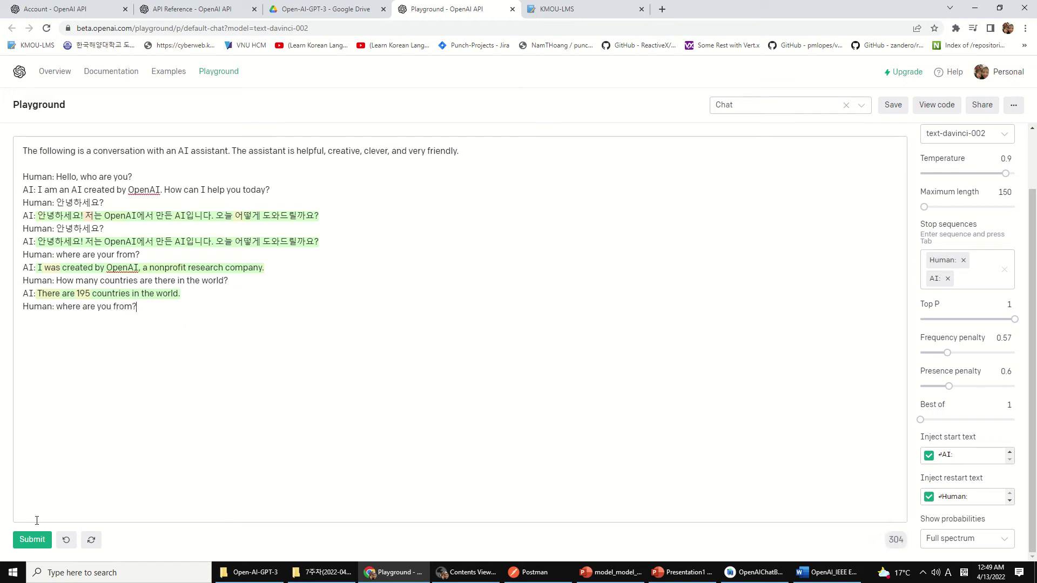
click(31, 540)
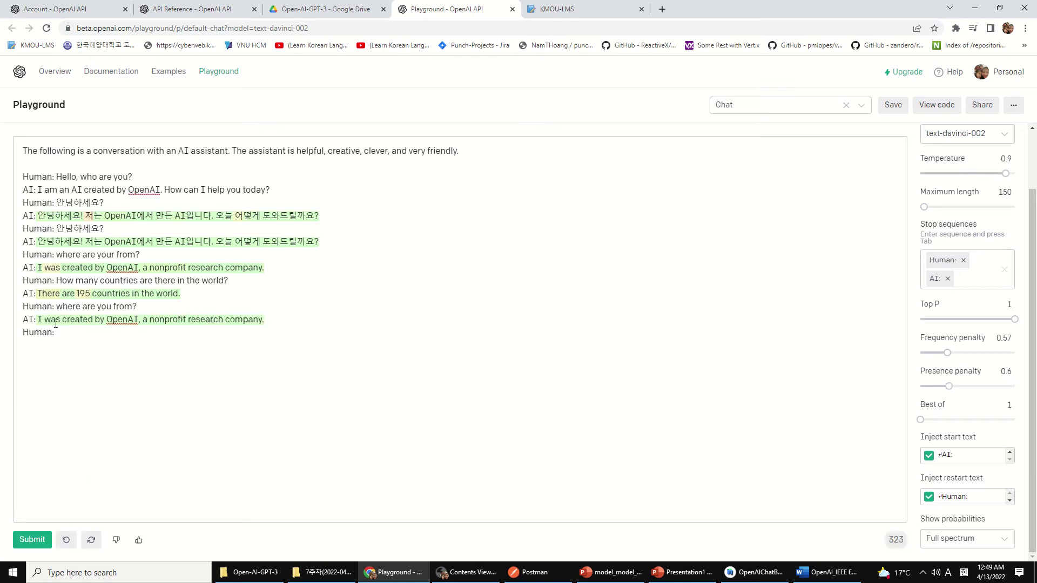
Show the new reply's probability and the alternative tokens for its first word.
drag(38, 319, 270, 319)
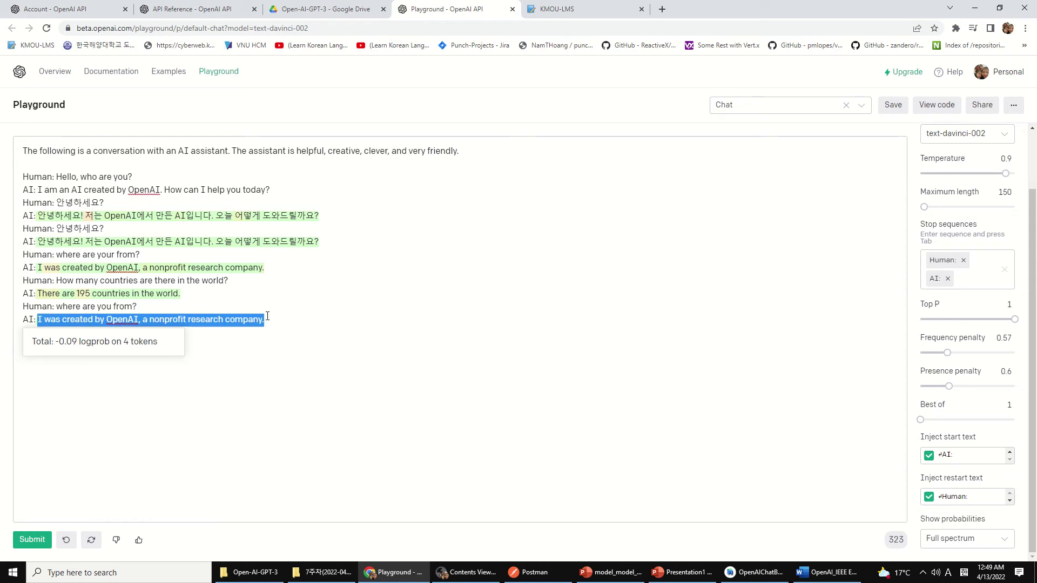
click(243, 337)
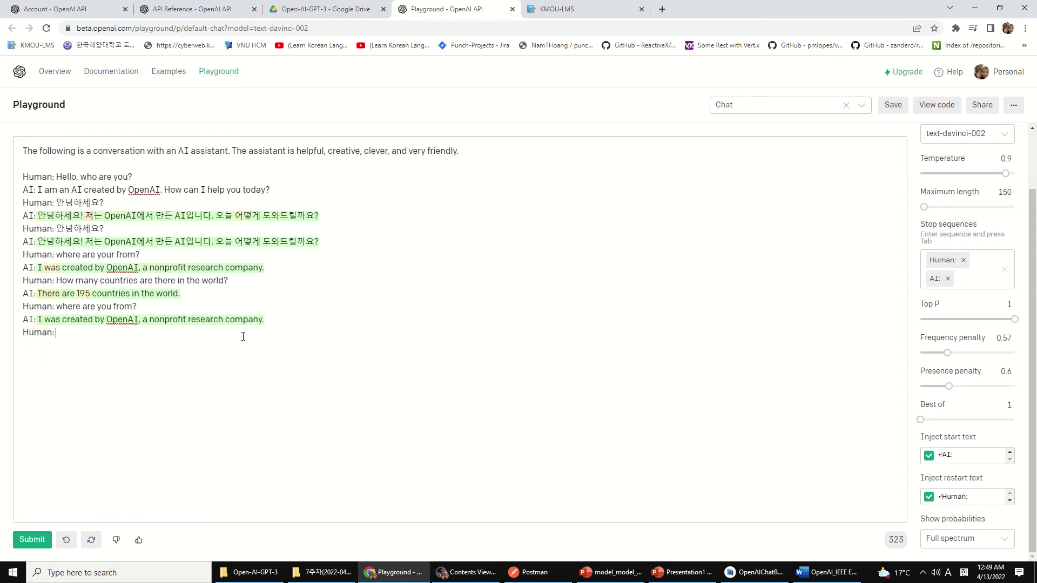
click(39, 319)
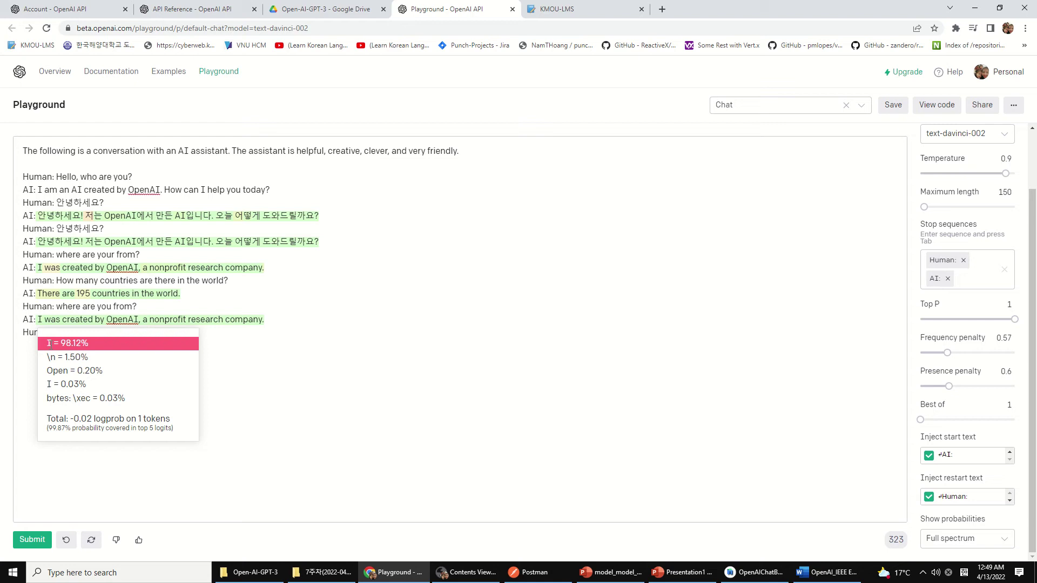
drag(60, 343, 98, 349)
mouse_move(46, 345)
mouse_down()
mouse_move(80, 350)
mouse_move(113, 394)
mouse_move(131, 399)
mouse_up()
Check the whole reply's total logprob and the alternatives listed for 'company'.
drag(37, 320, 282, 316)
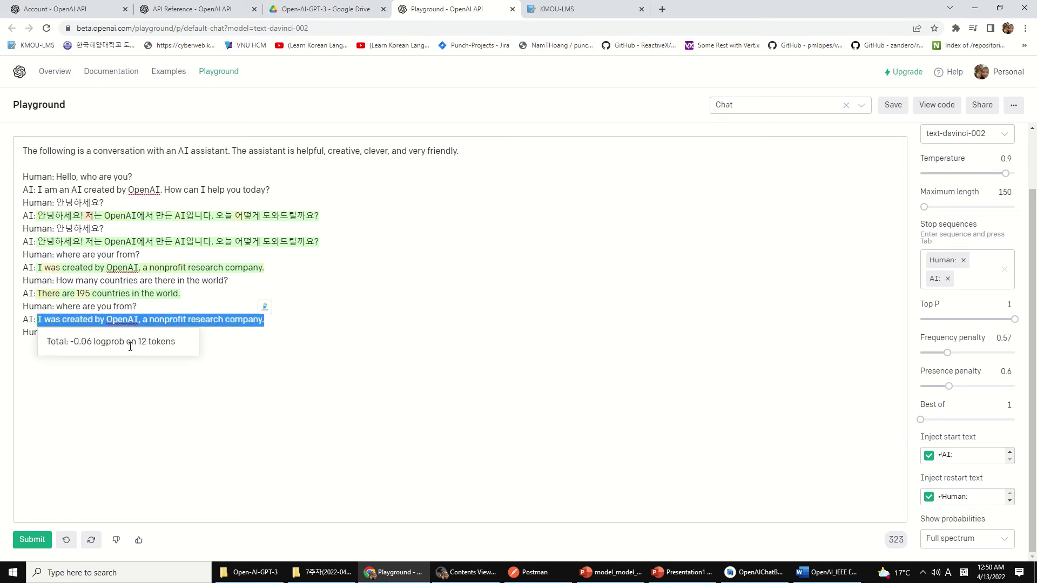
click(139, 344)
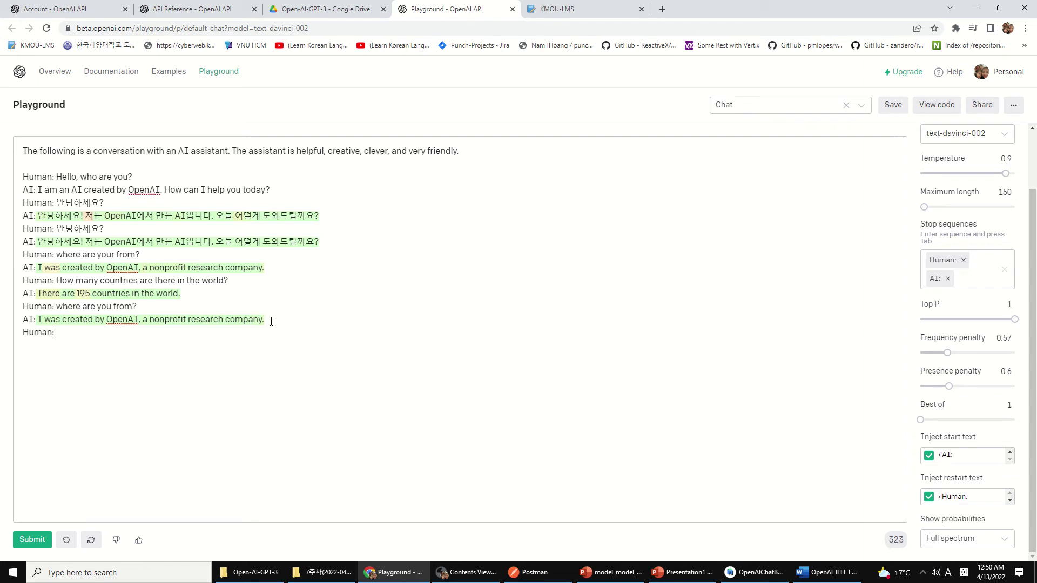
drag(271, 321, 104, 318)
click(229, 316)
mouse_move(243, 319)
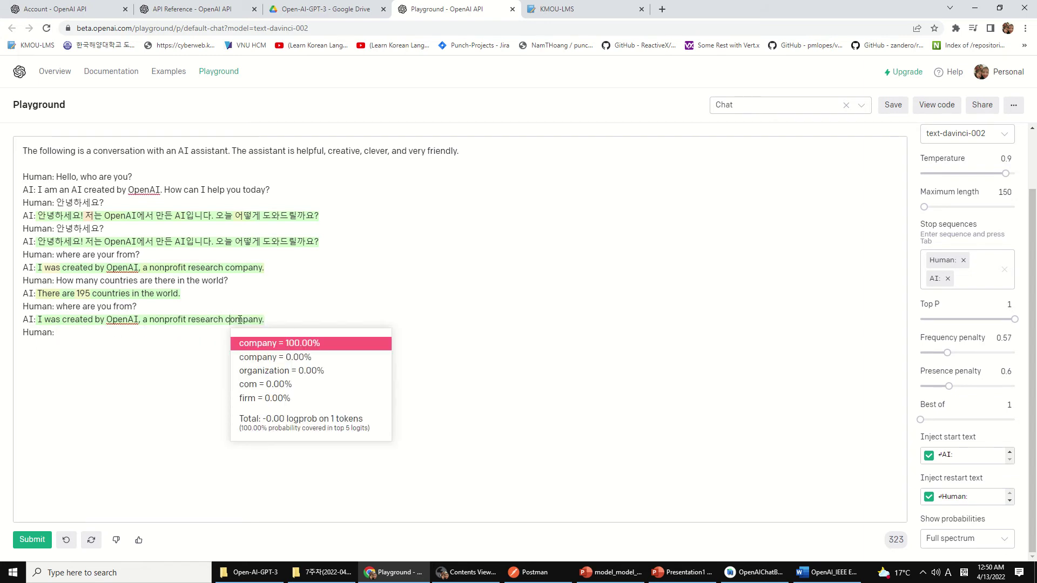
mouse_move(285, 401)
mouse_down()
mouse_move(240, 344)
mouse_move(257, 330)
mouse_move(263, 368)
mouse_up()
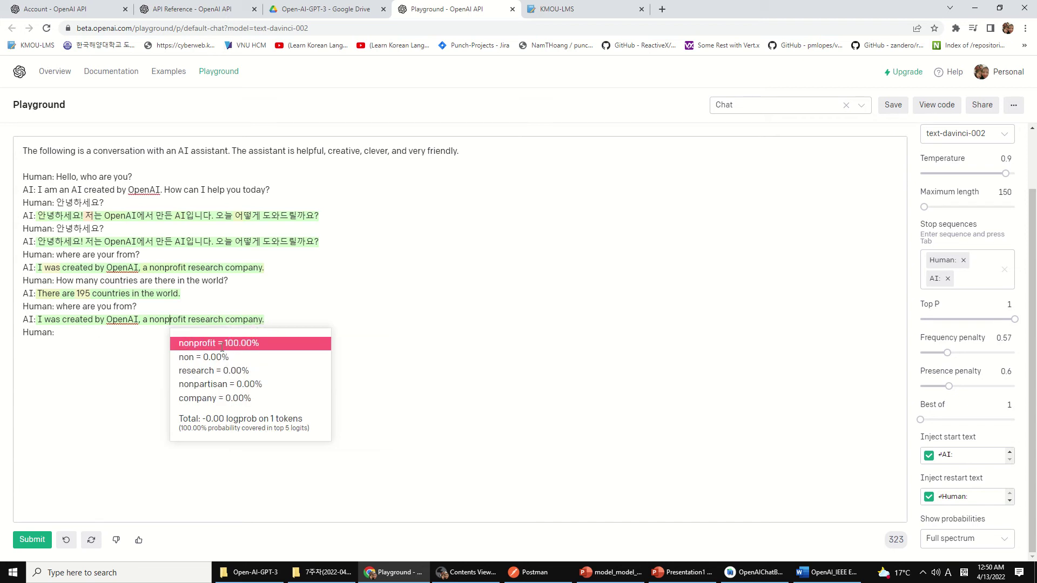
mouse_move(165, 319)
scroll(1024, 307, up, 2)
scroll(1025, 332, down, 1)
scroll(1024, 357, down, 1)
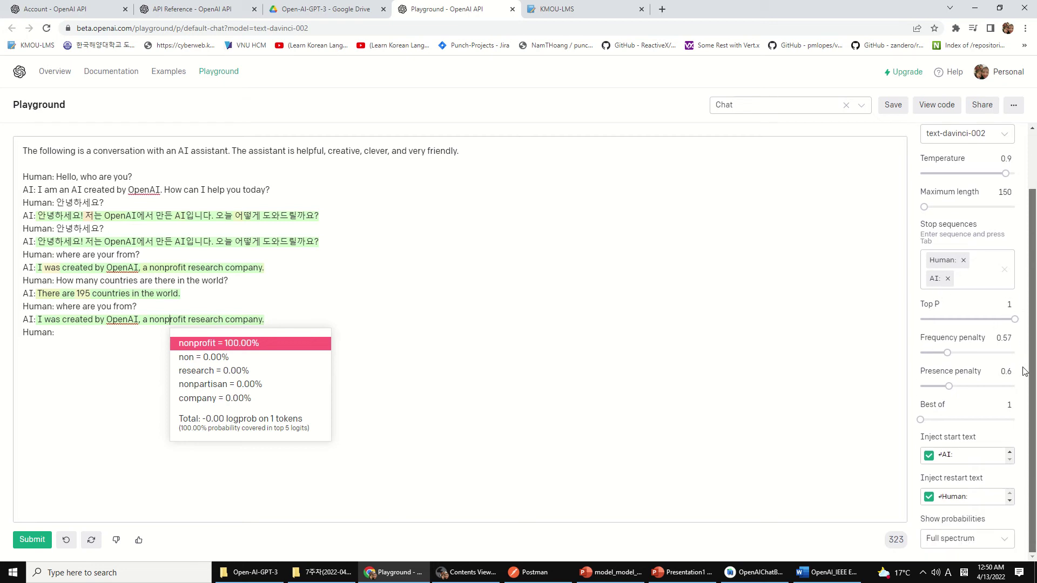
scroll(1023, 371, up, 1)
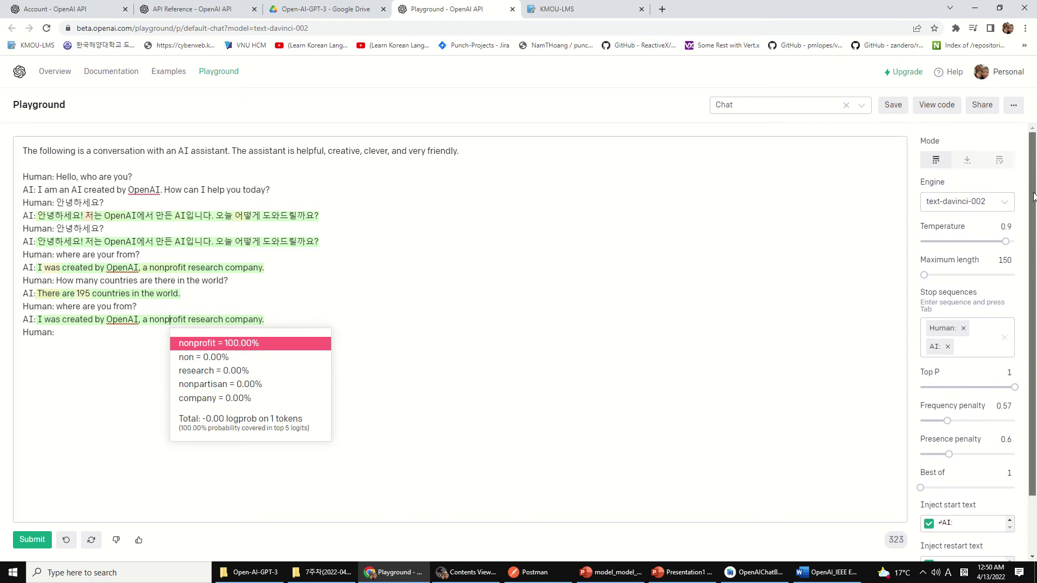
scroll(1023, 359, down, 1)
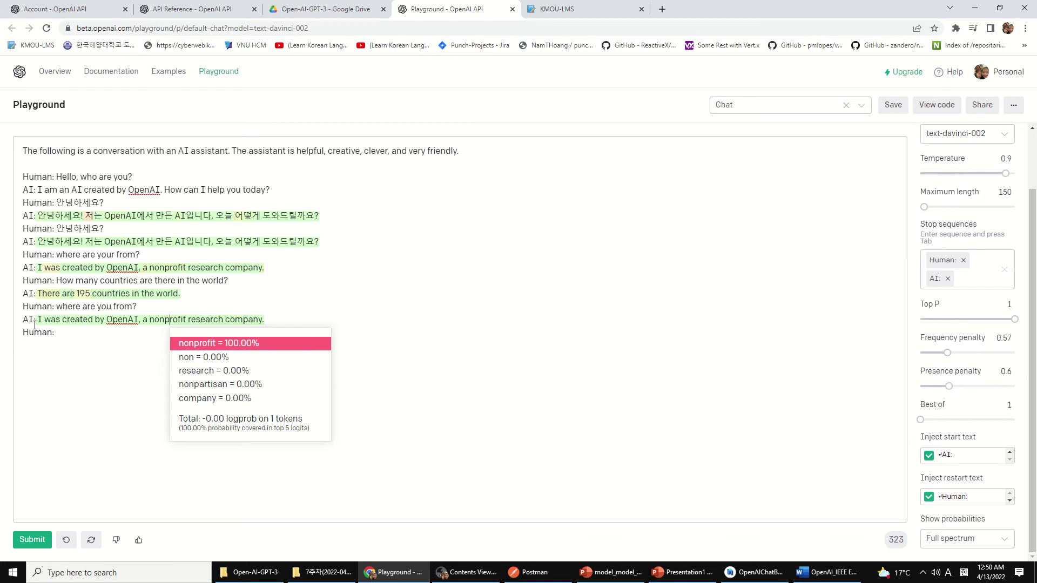
Close the probability popup at the end of the last Human line.
click(72, 337)
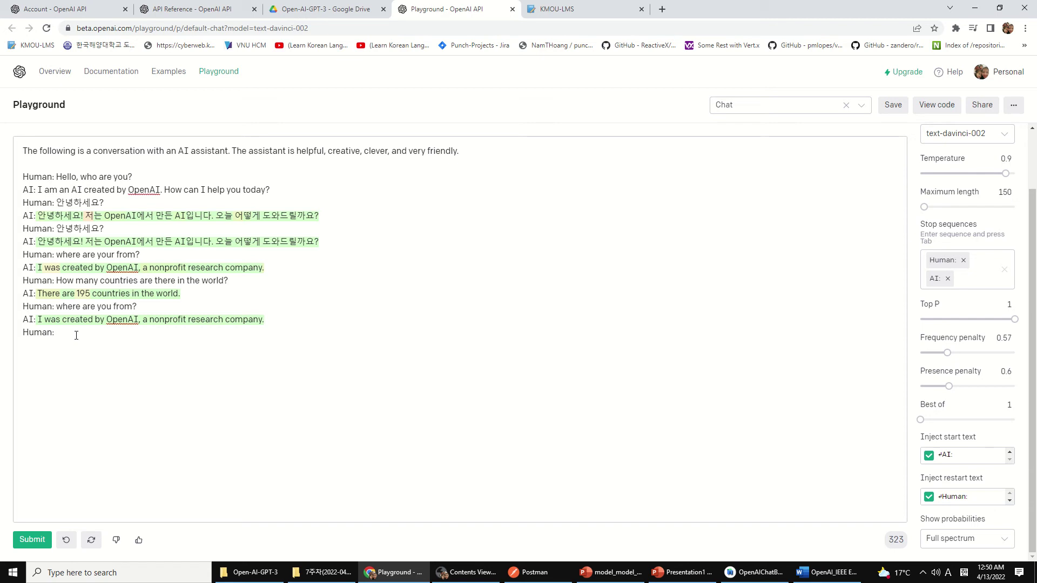
Switch to Korean input and enter '안녕하세요?' as the Human line.
key(Hangul)
text(앤)
text(녕)
text(하)
text(세요?)
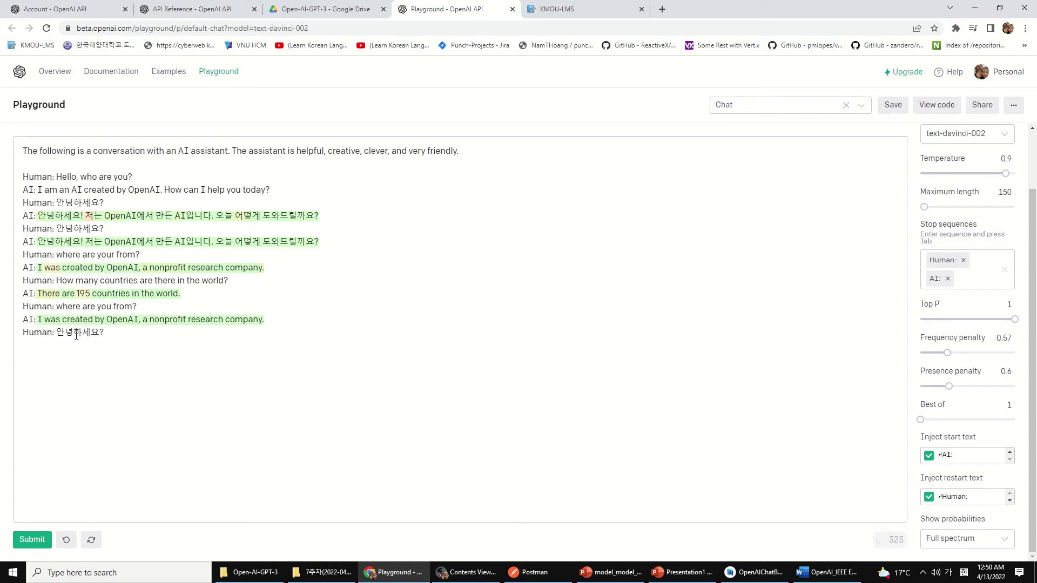
key(Return)
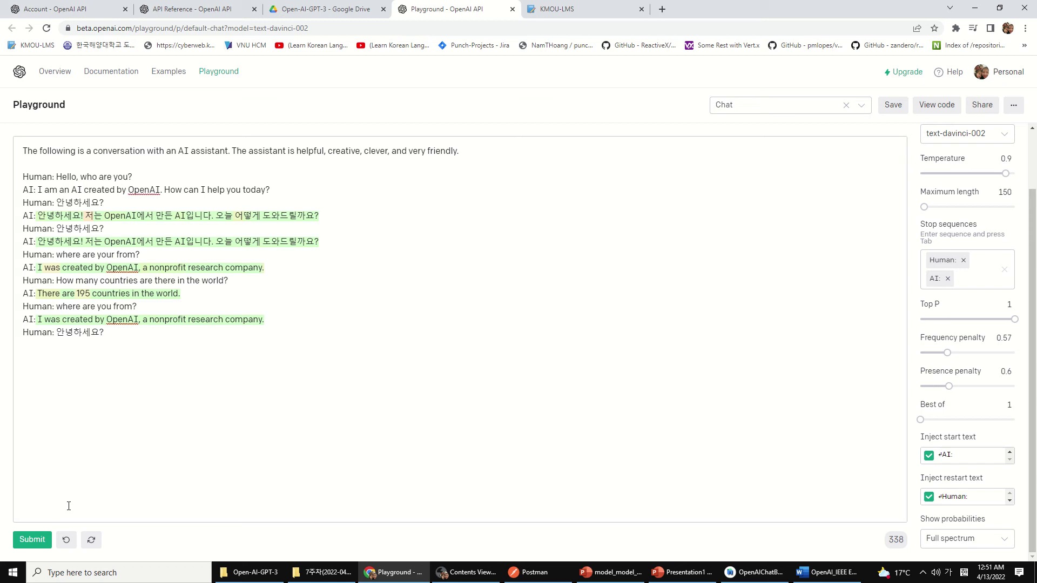
Submit the Korean greeting, then check logprobs for the greeting and the Korean reply.
click(32, 539)
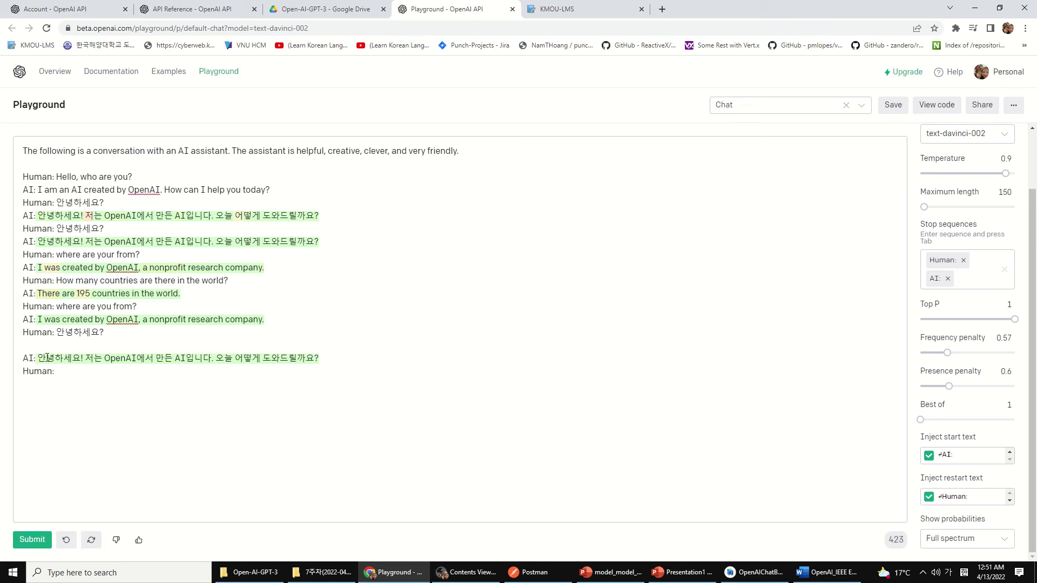
drag(108, 335, 29, 332)
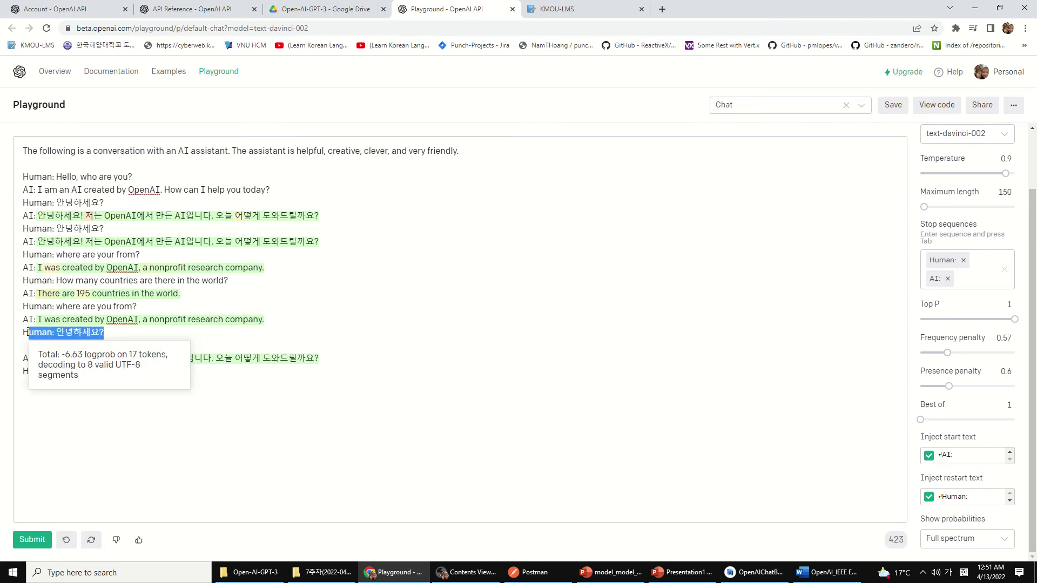
click(50, 373)
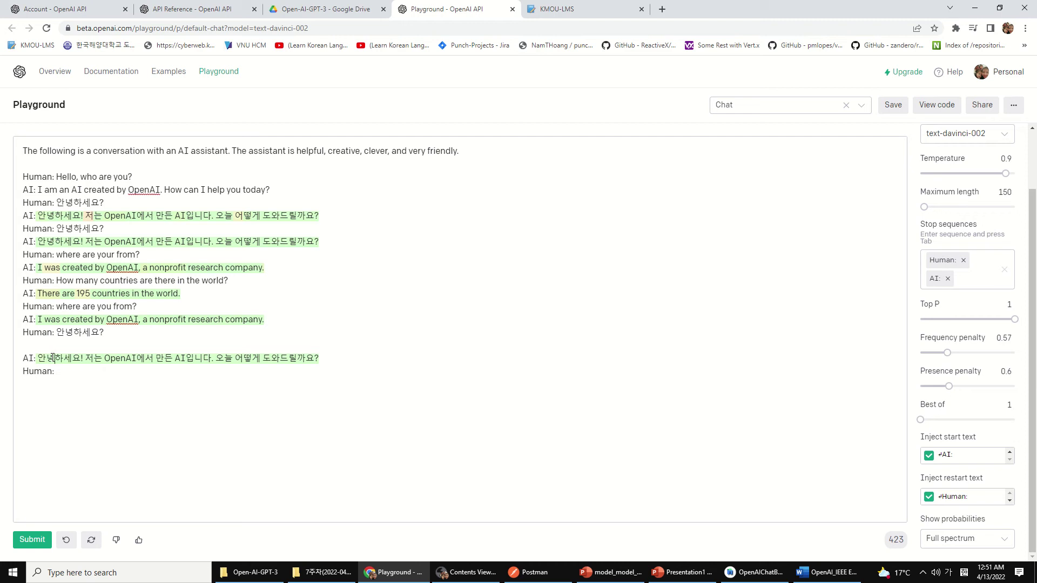
drag(73, 358, 312, 361)
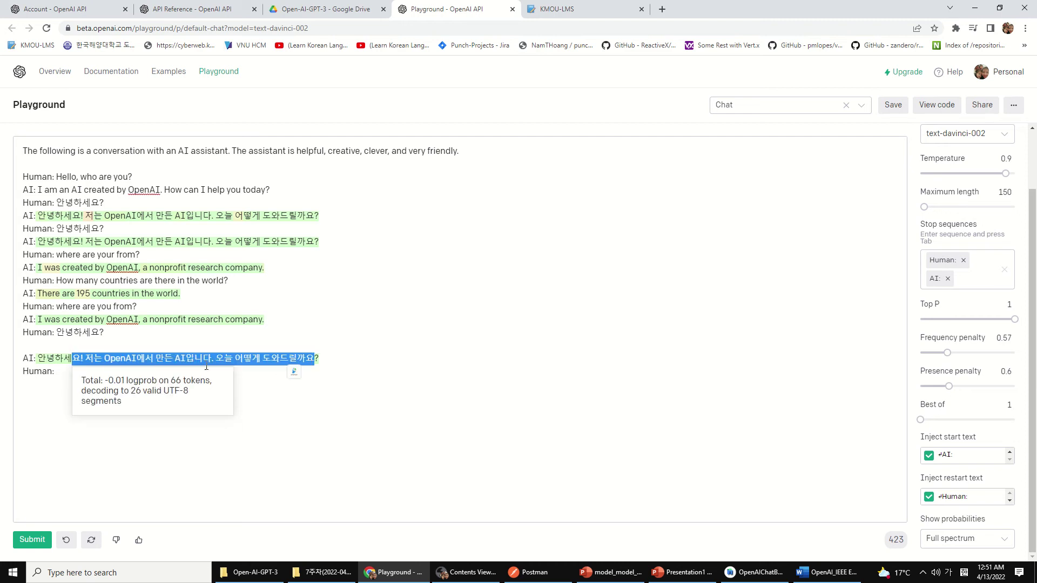
click(171, 358)
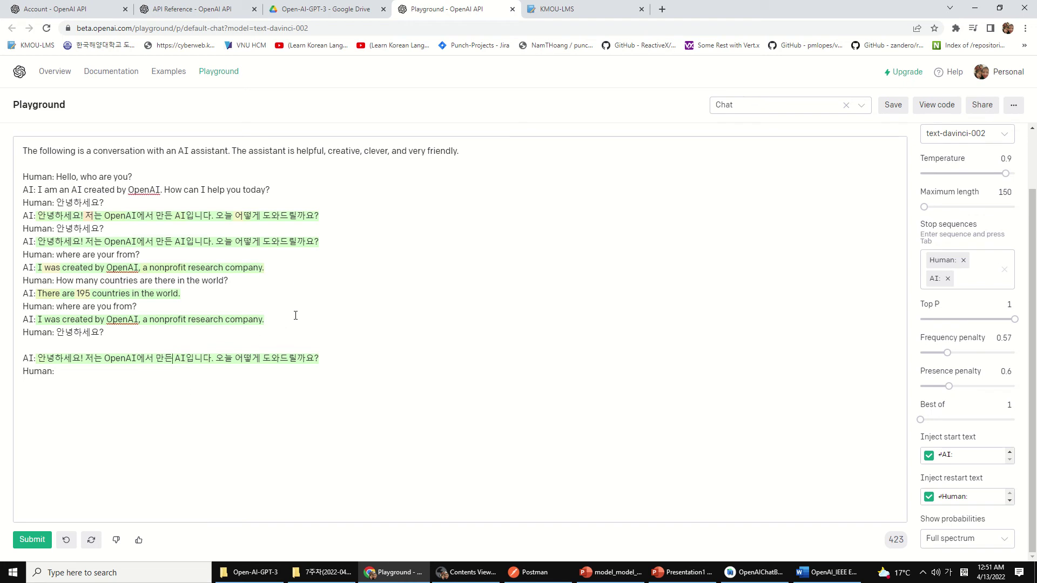
drag(66, 105, 7, 106)
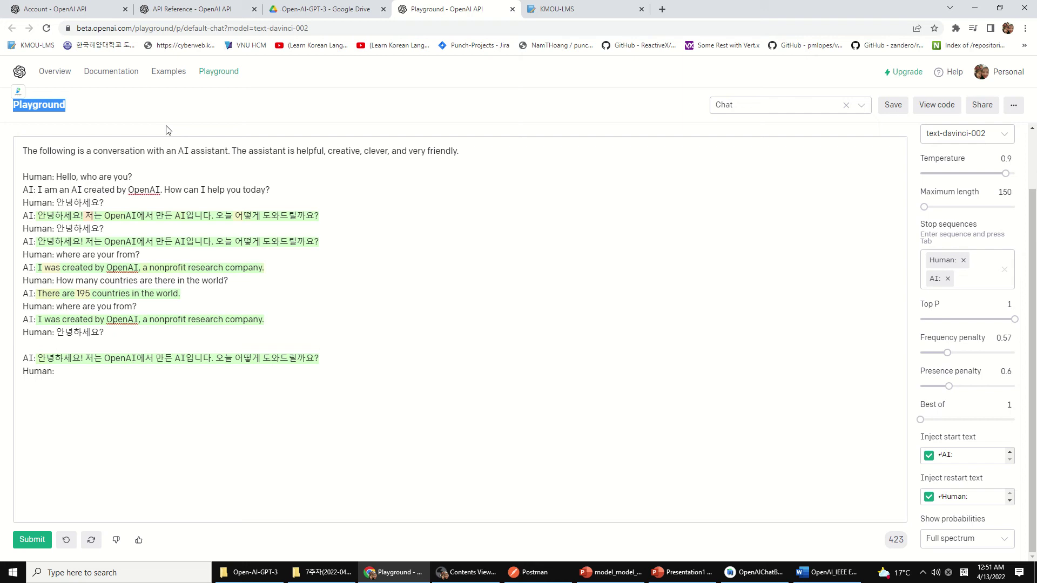
Choose View API keys from the Personal menu and confirm leaving the Playground.
click(340, 279)
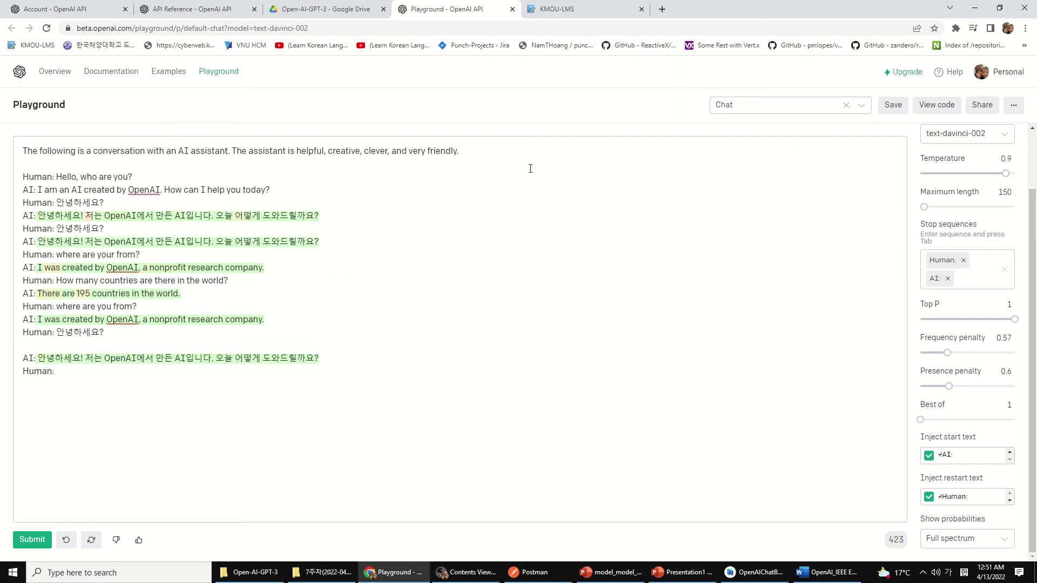
click(993, 76)
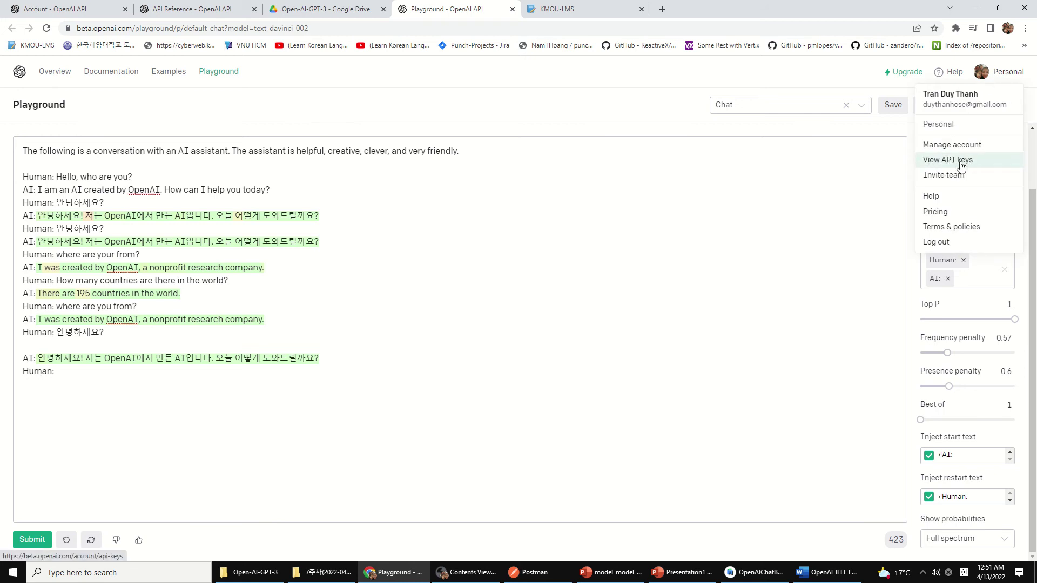
click(973, 160)
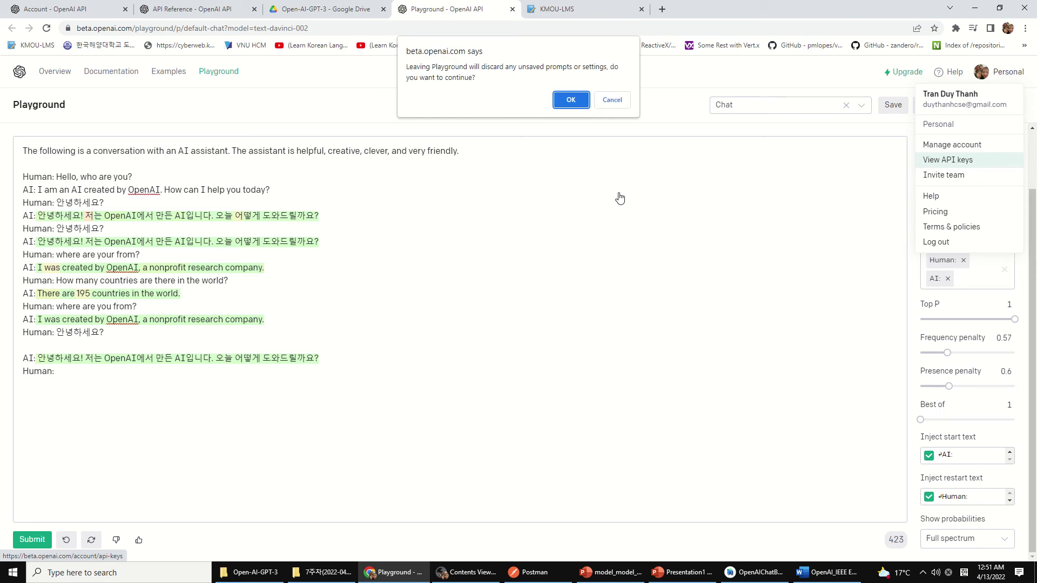
click(568, 101)
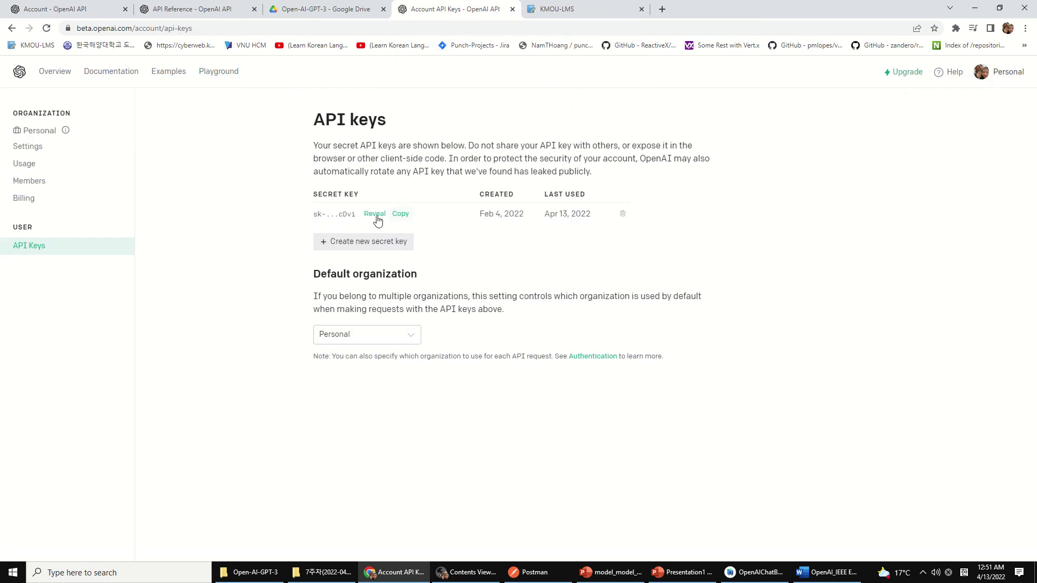
Copy the existing secret key from the API keys page and switch to Postman.
drag(357, 215, 290, 207)
click(439, 224)
click(401, 216)
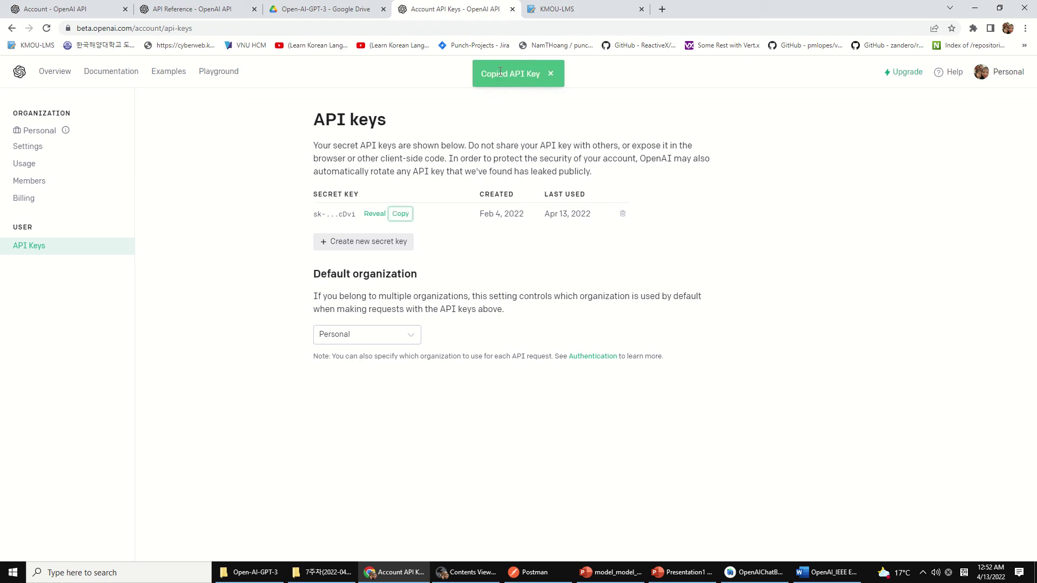
drag(494, 73, 540, 73)
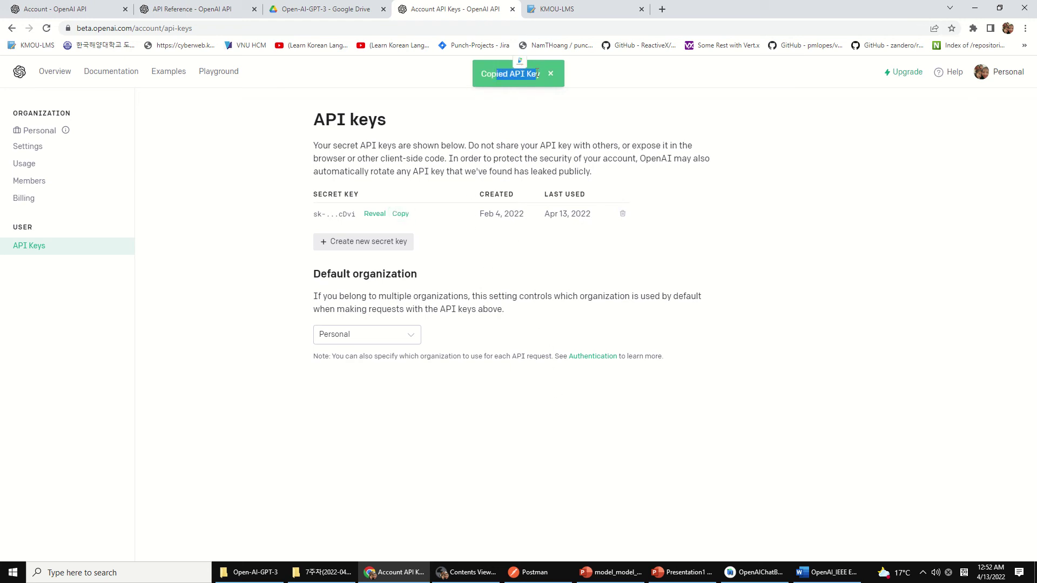
click(554, 575)
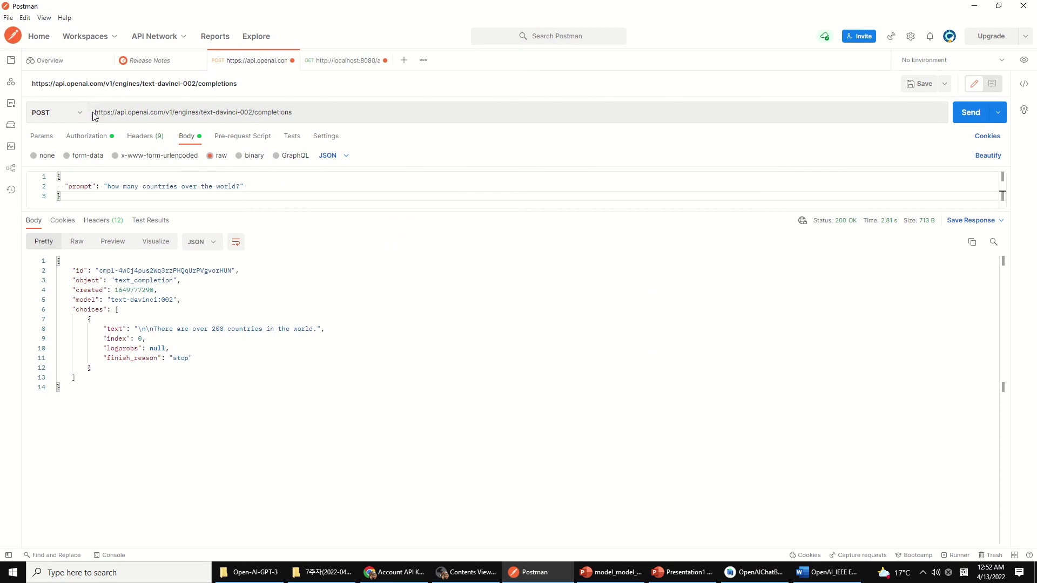
Review the completions endpoint URL and keep POST as the method.
click(366, 112)
drag(441, 113, 84, 118)
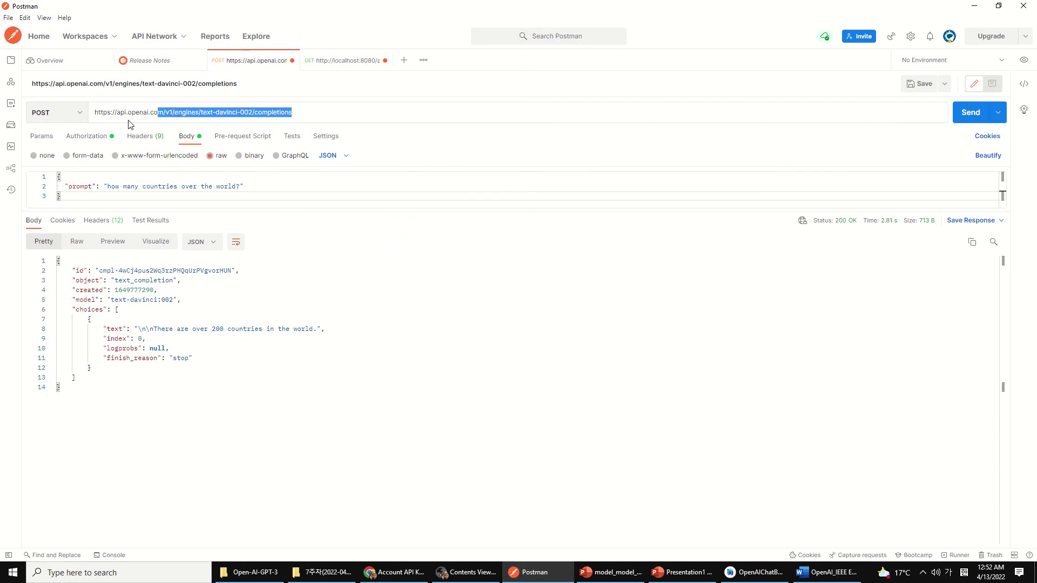
click(85, 114)
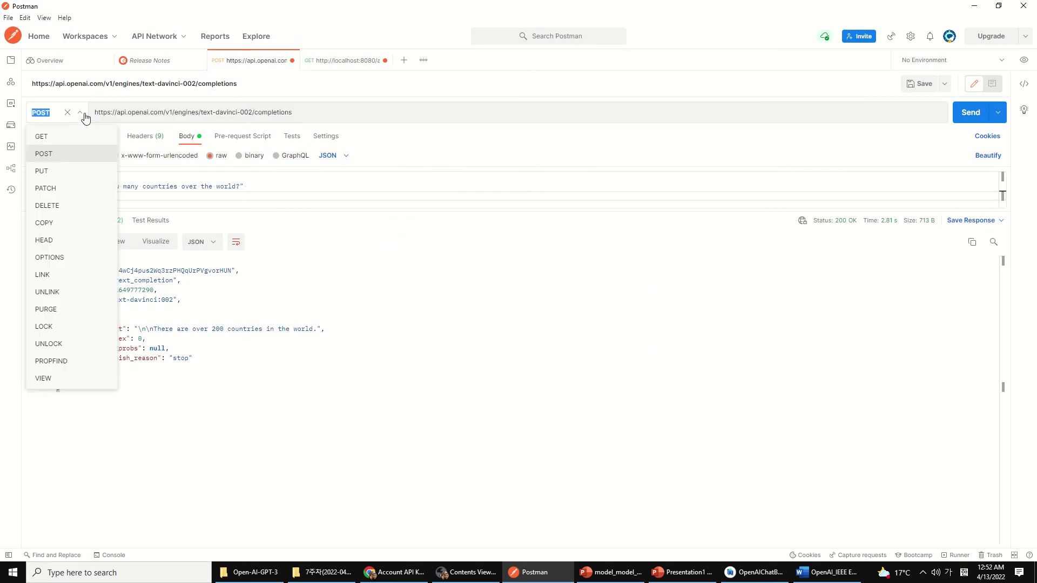
click(61, 160)
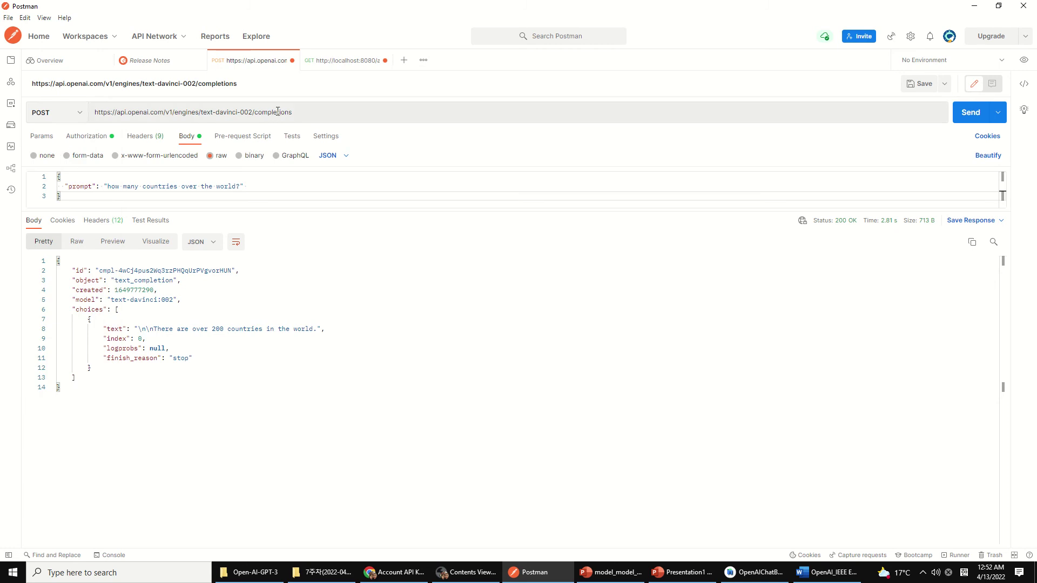
Highlight parts of the request URL and enlarge the request body editor.
triple_click(393, 115)
click(391, 115)
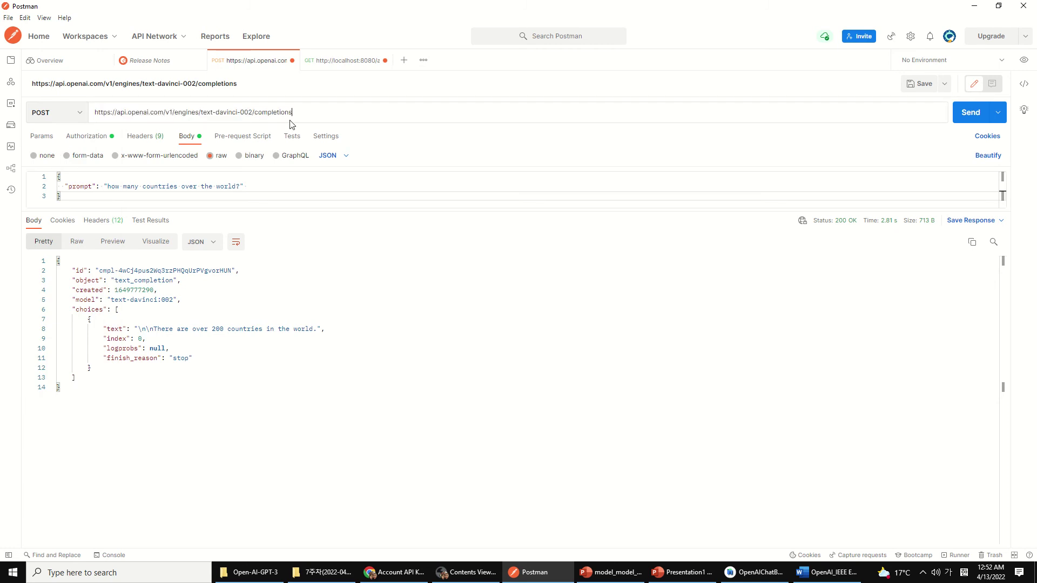
drag(294, 122, 90, 121)
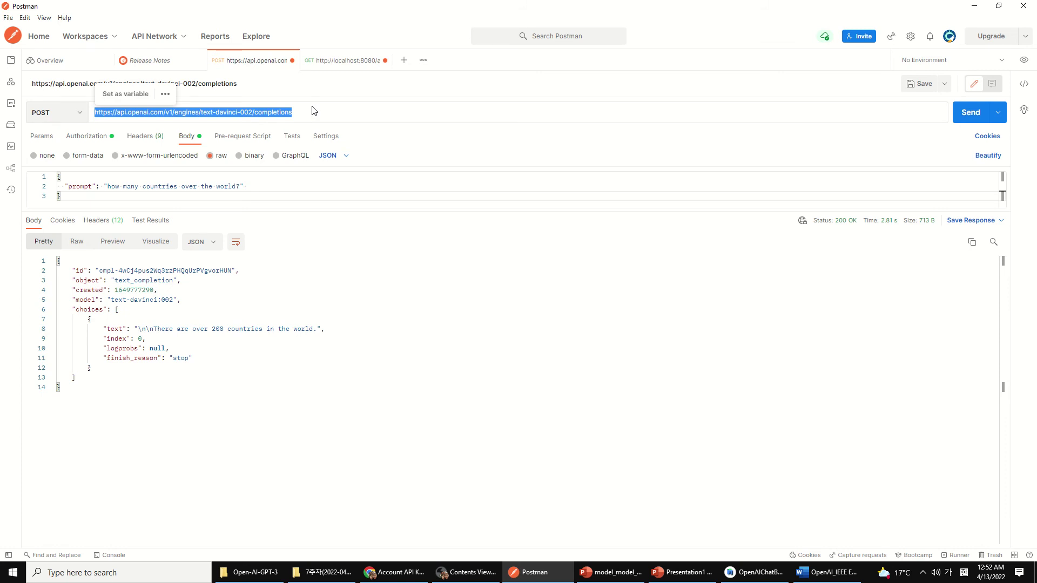
drag(318, 111, 111, 113)
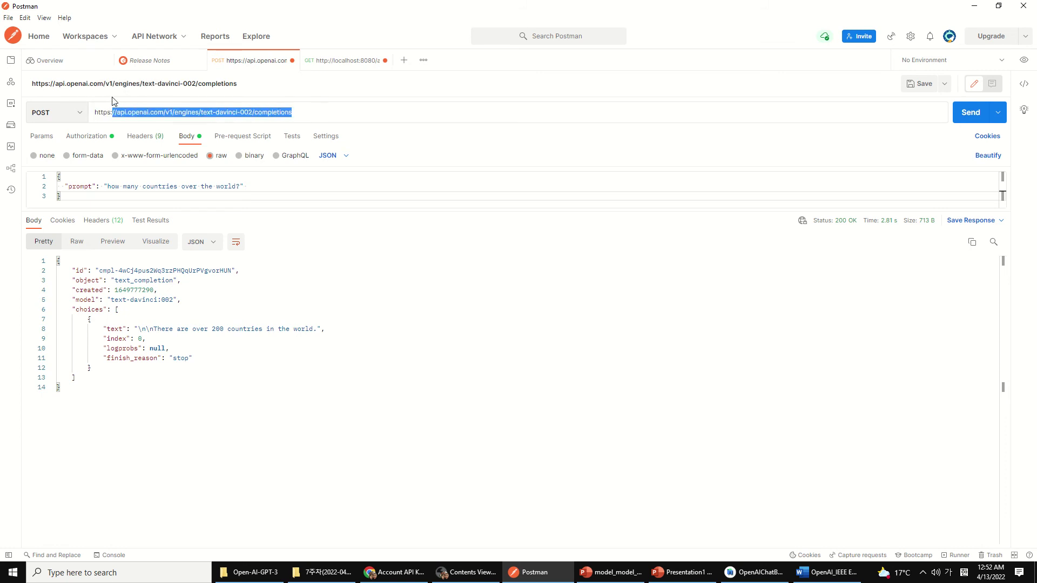
drag(296, 210, 297, 269)
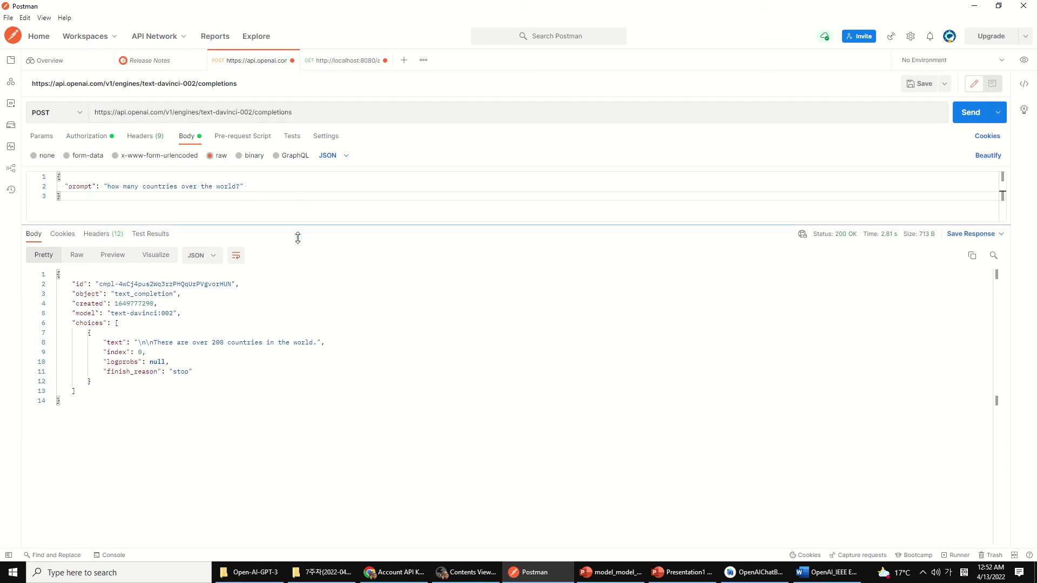
Confirm Bearer Token authorization and compare its token with the OpenAI API keys page.
click(91, 137)
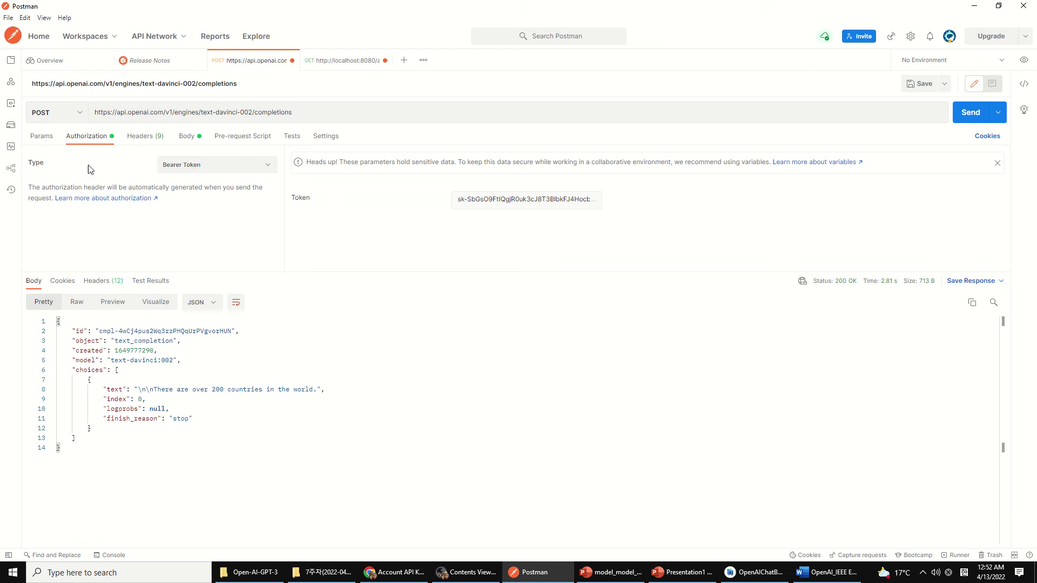
click(217, 173)
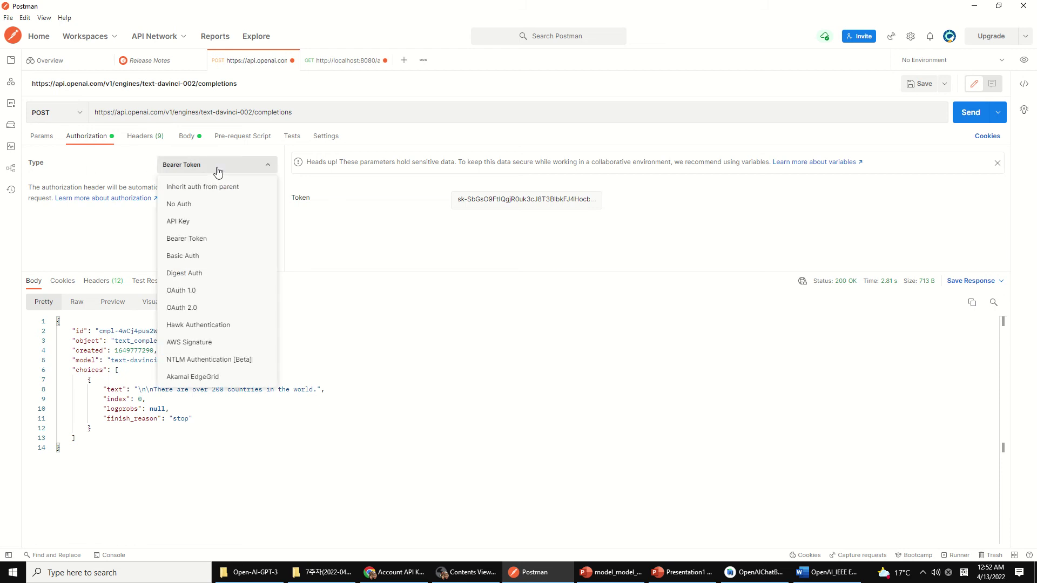
click(223, 170)
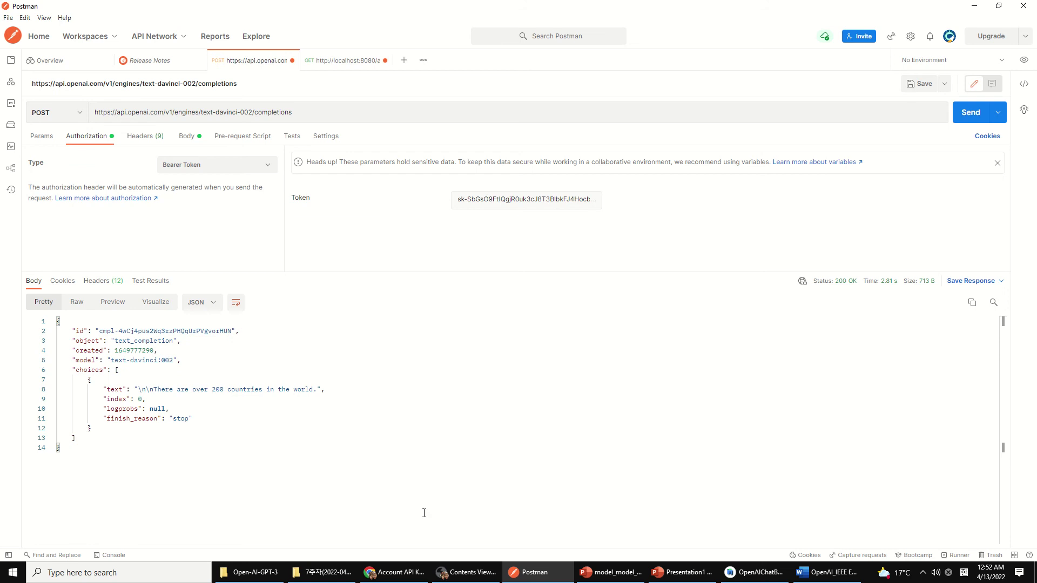
click(395, 571)
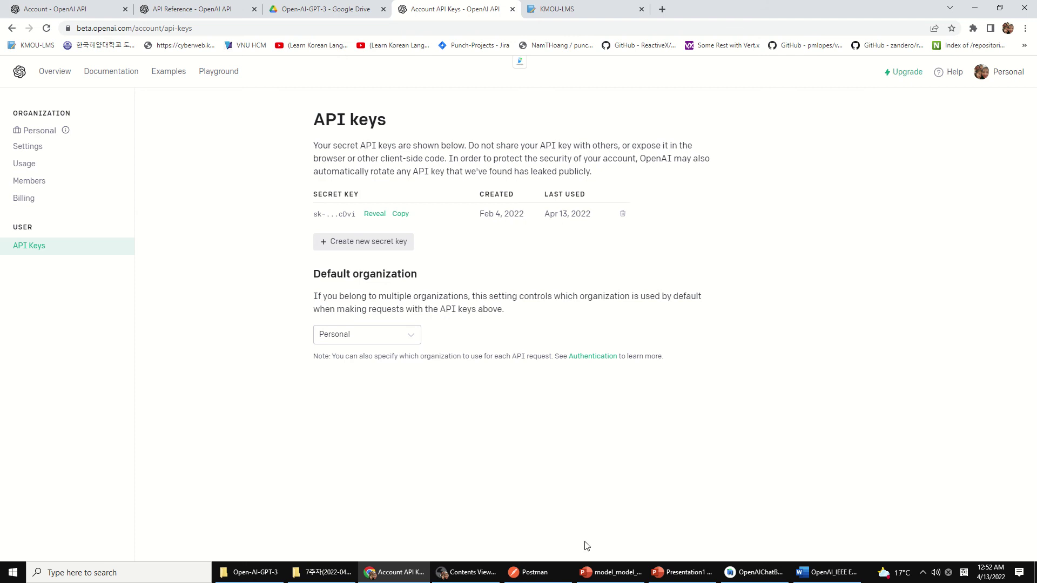
click(552, 573)
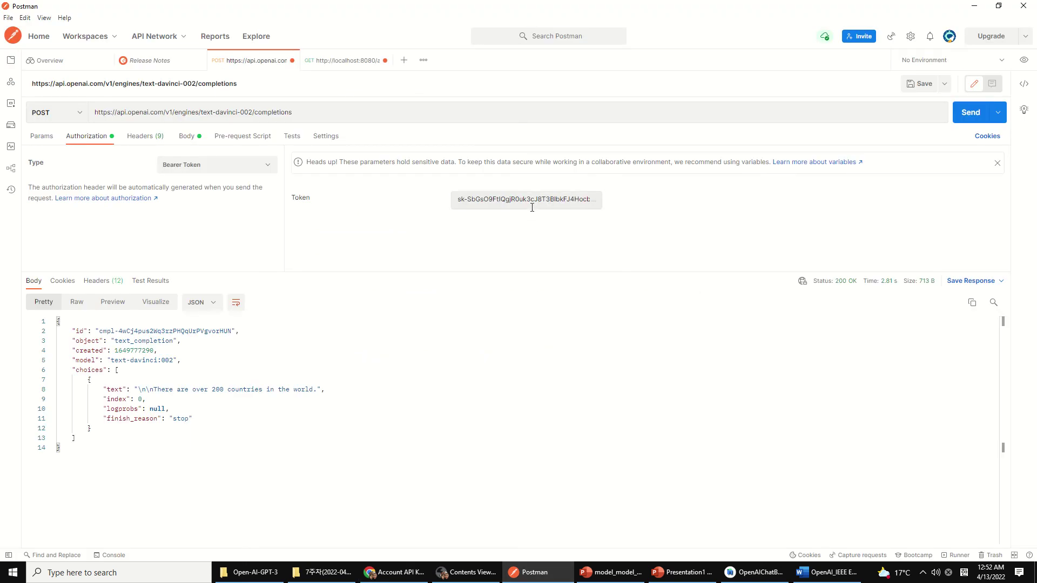
Highlight the raw JSON body and its prompt line, then switch to Android Studio.
click(185, 138)
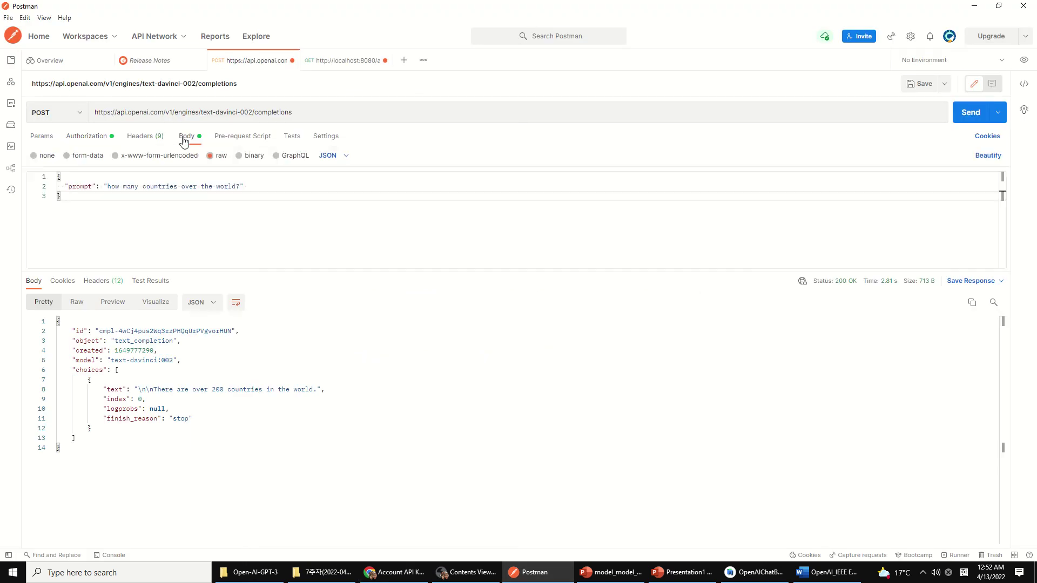
drag(118, 205, 41, 176)
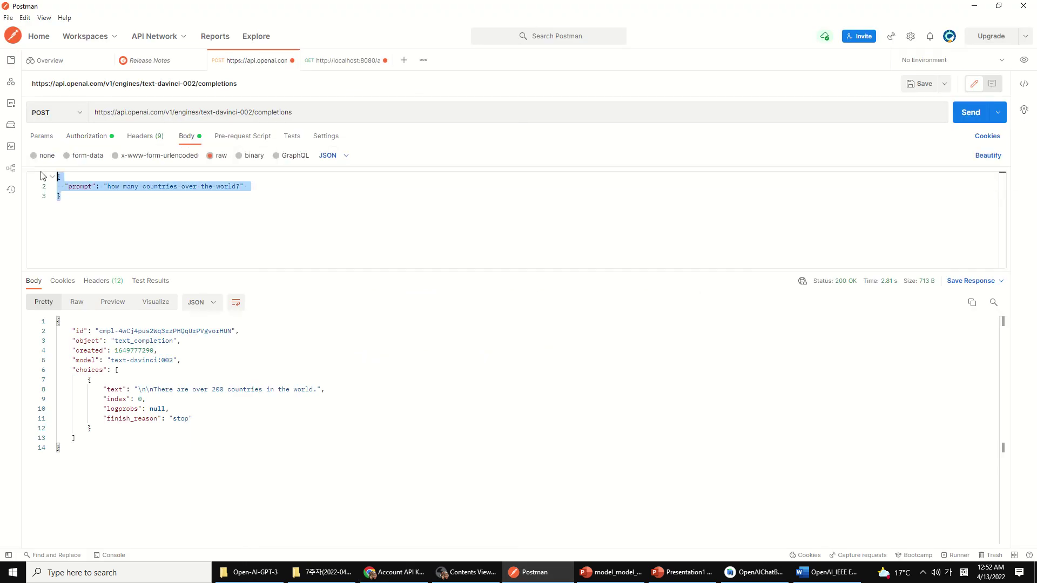
click(140, 200)
drag(118, 215, 60, 188)
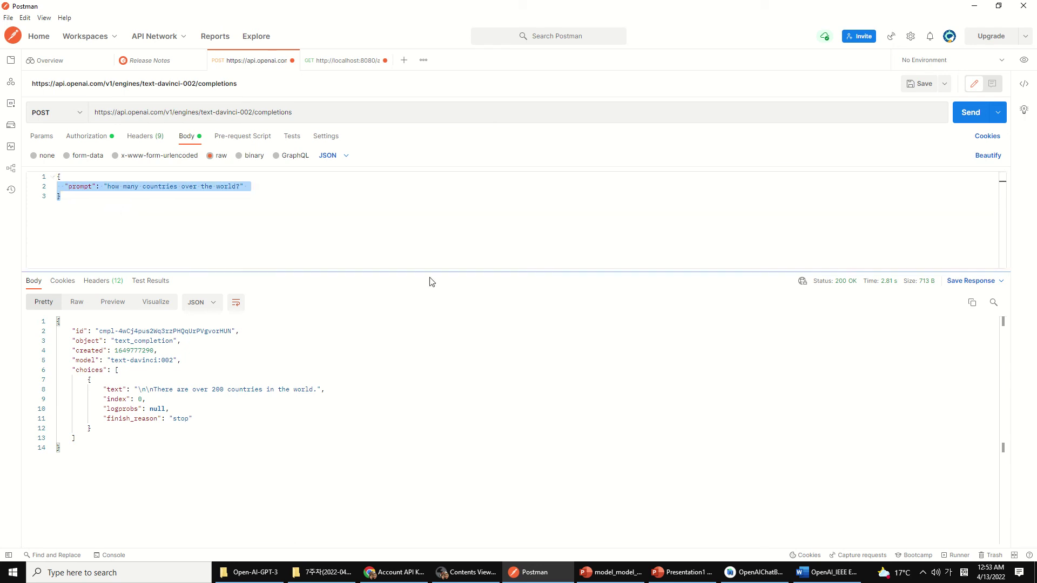
click(753, 571)
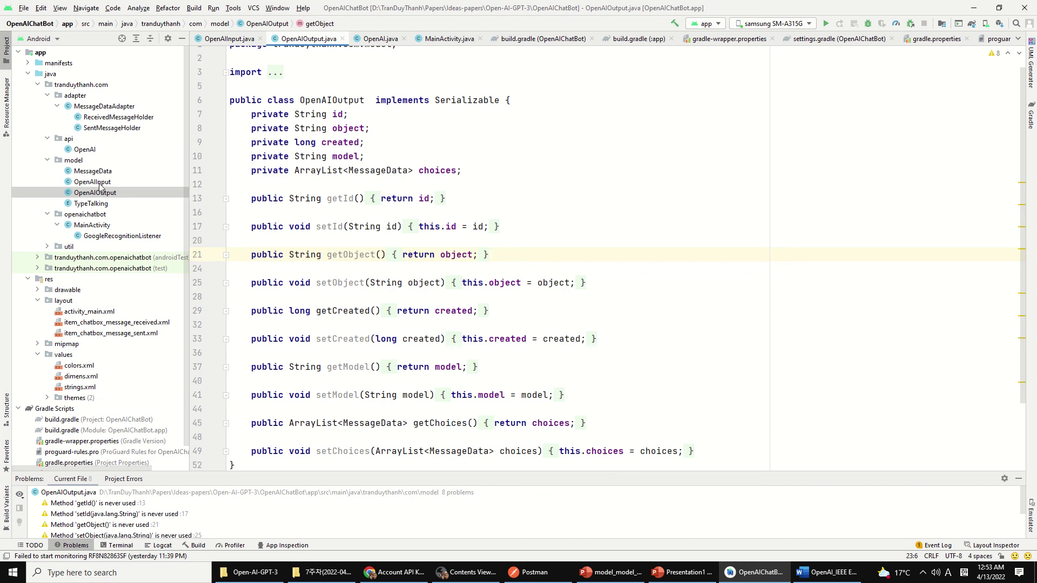
Open the OpenAIInput class in Android Studio and review its single prompt field.
double_click(100, 184)
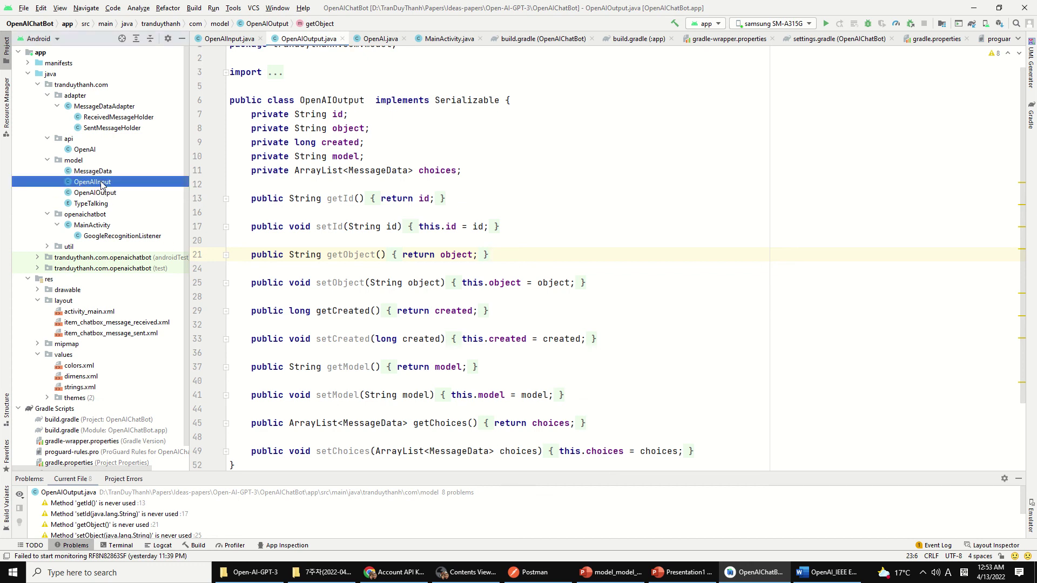
click(491, 303)
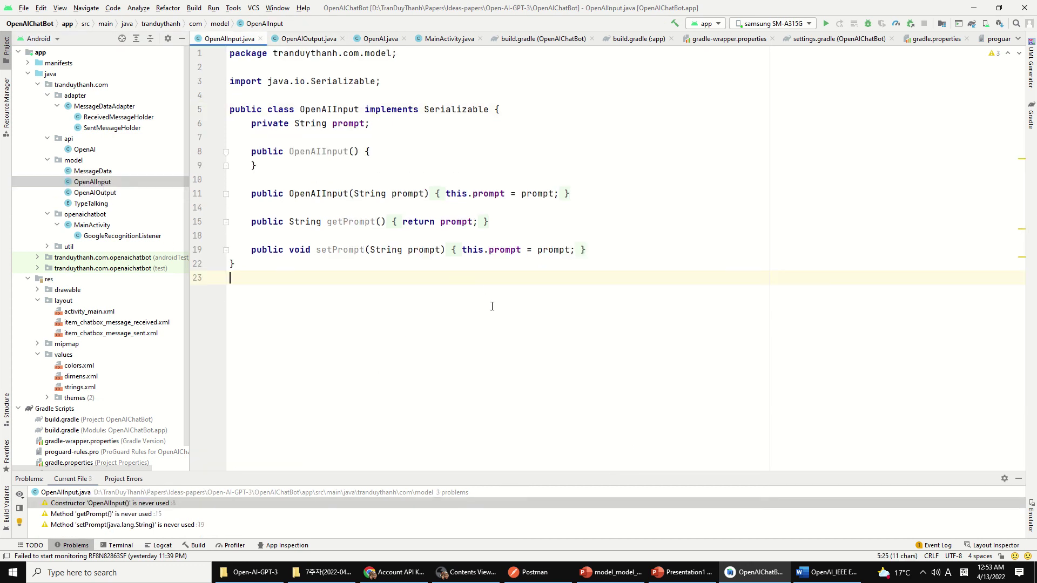
drag(490, 267, 230, 109)
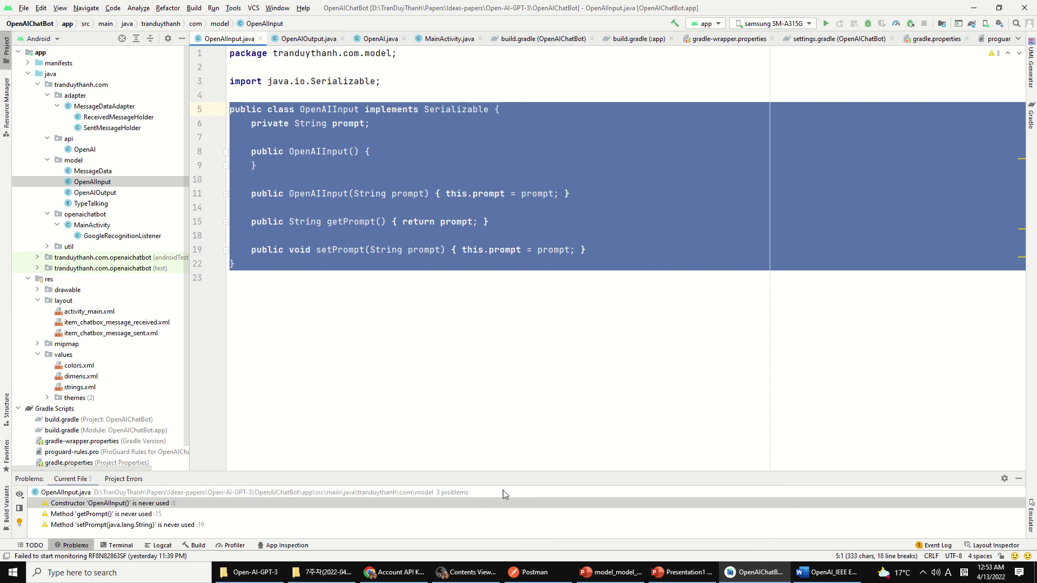
click(539, 581)
Review the prompt value in the request body and send the completions request.
click(332, 388)
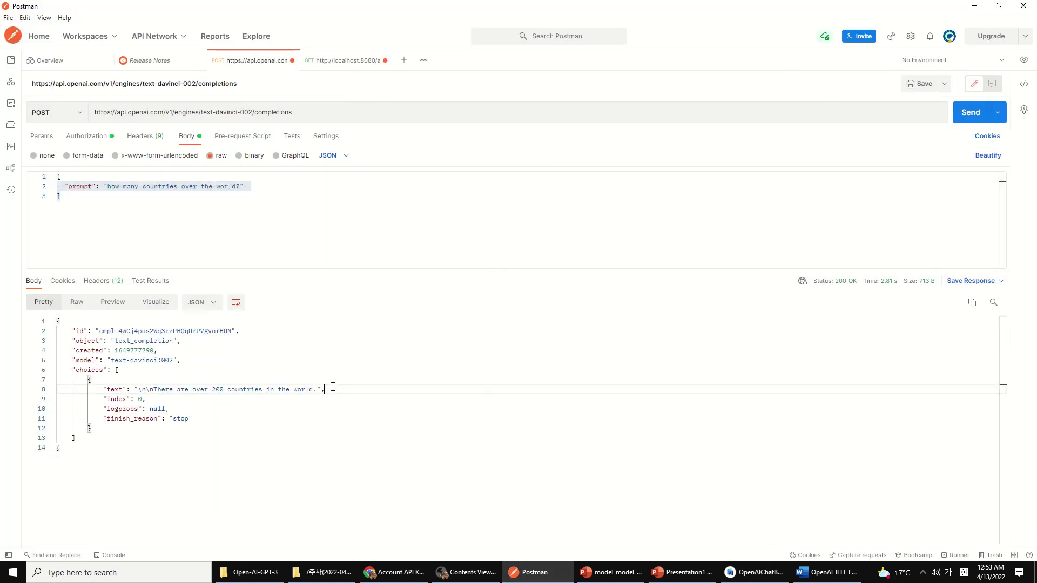
click(344, 208)
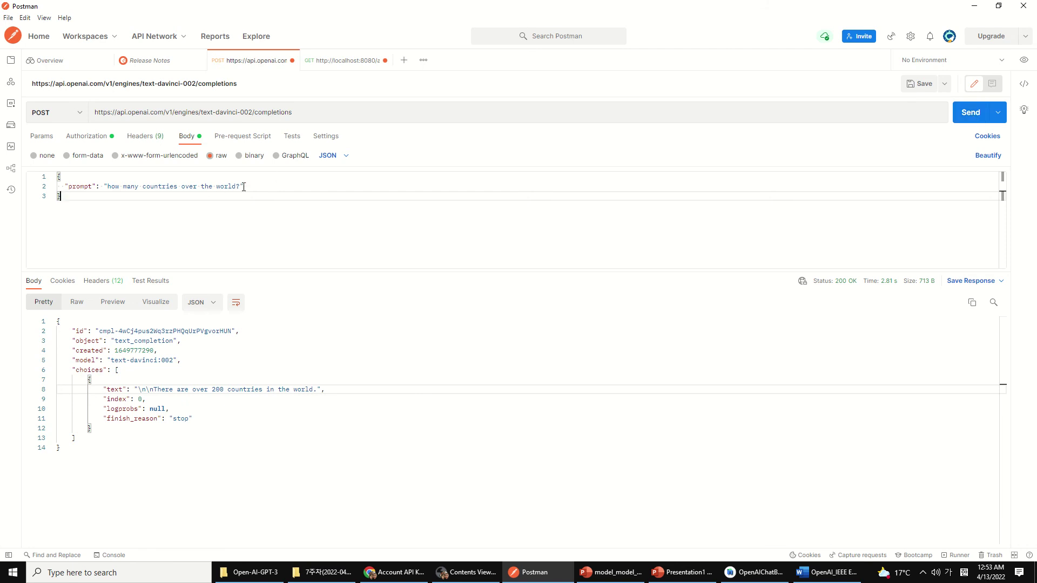
drag(243, 186, 96, 187)
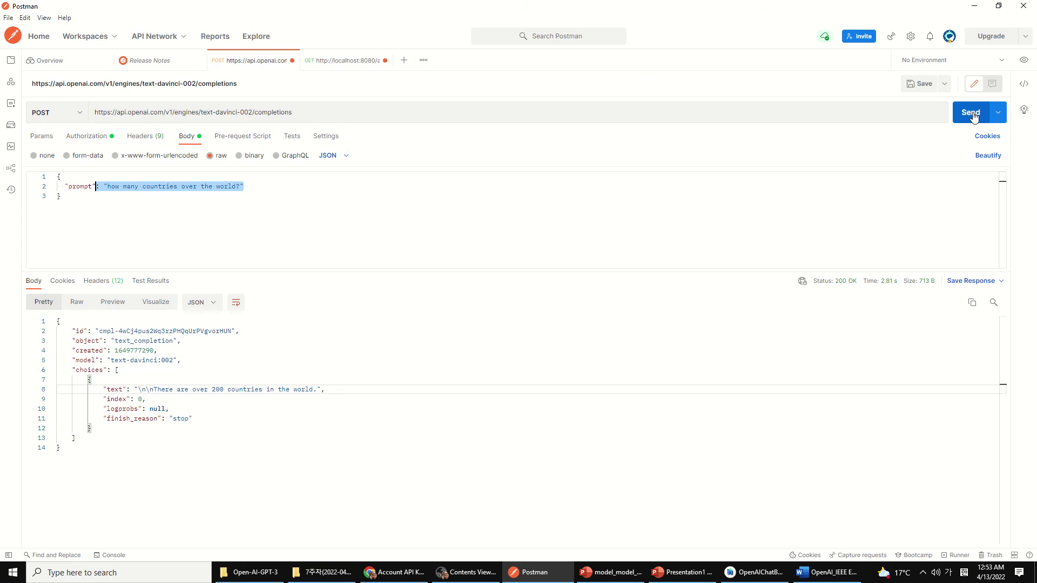
click(185, 203)
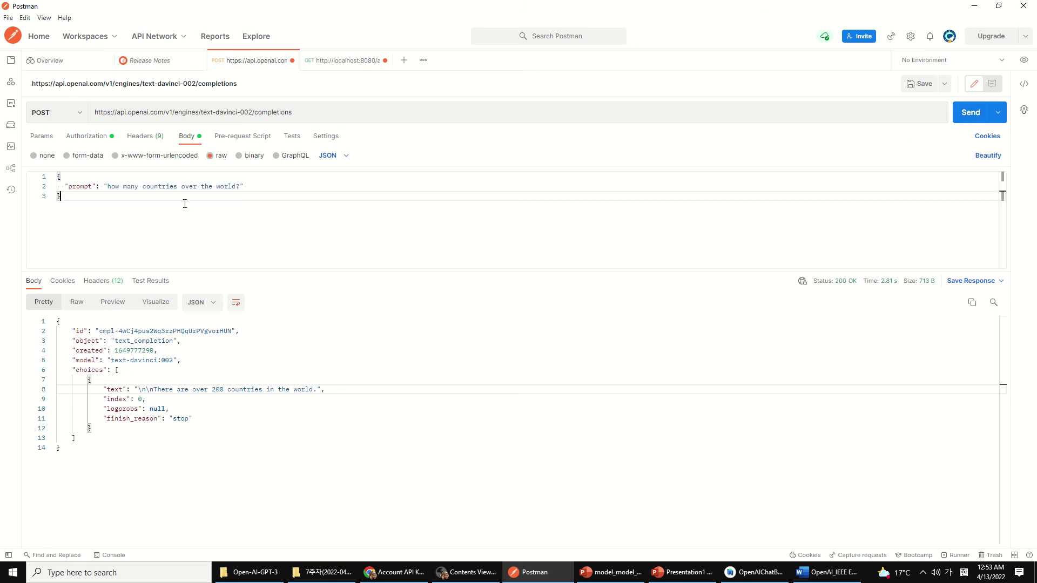
click(968, 115)
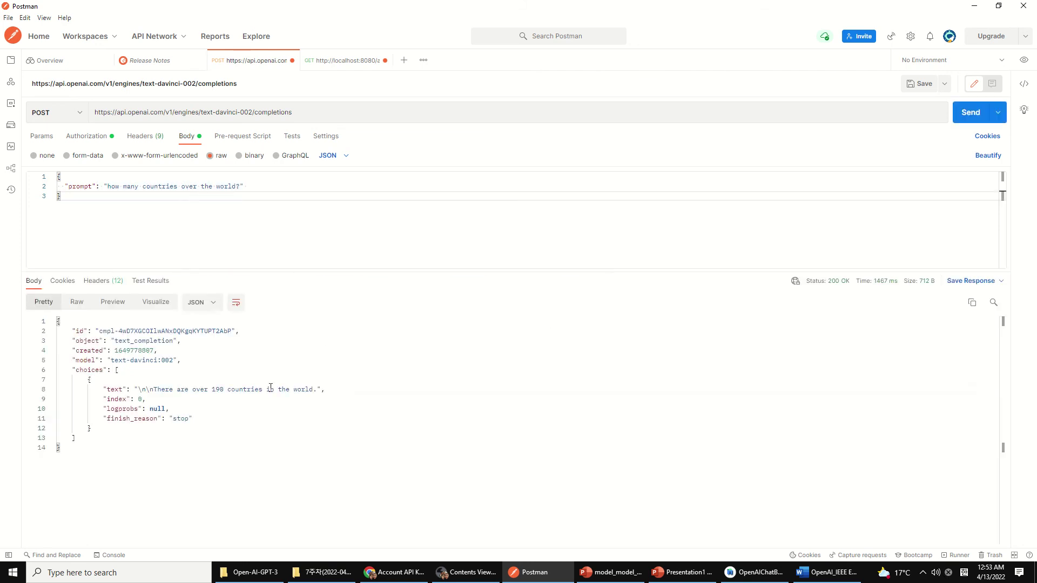
Highlight the 'over 190 countries' answer, the full response JSON, and the choices array.
drag(142, 390, 324, 401)
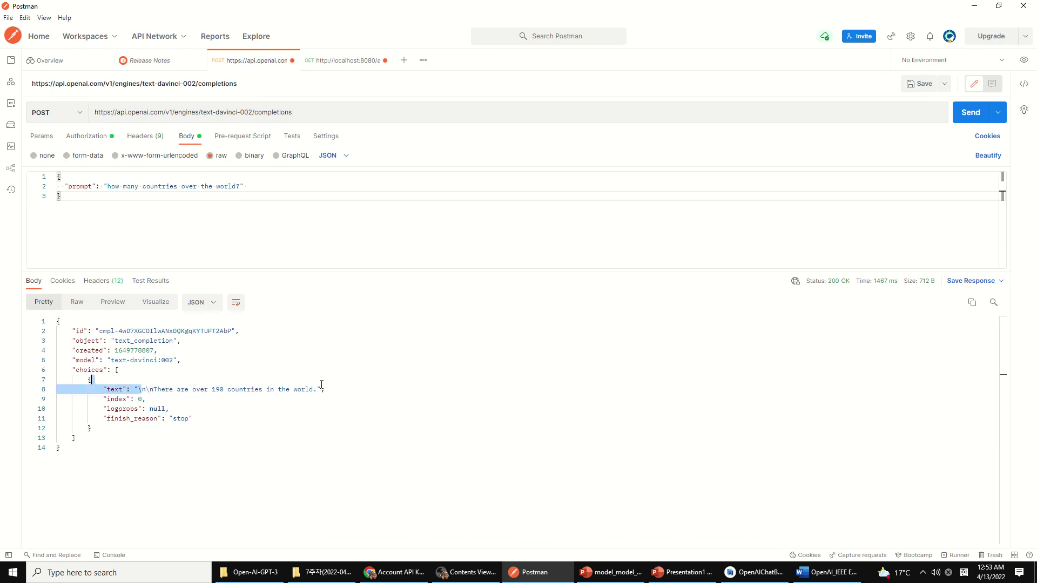
click(248, 421)
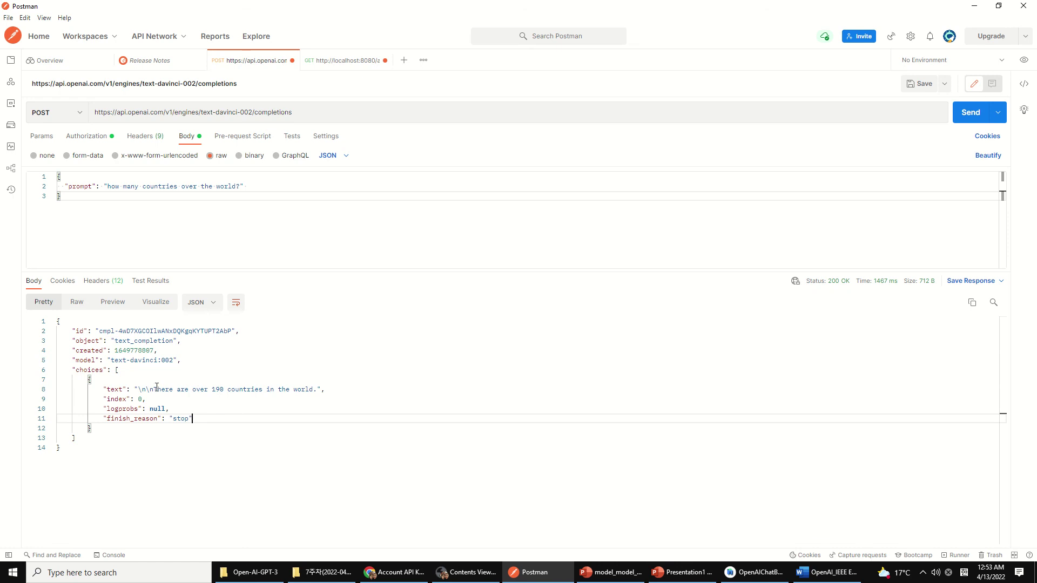
drag(154, 389, 324, 390)
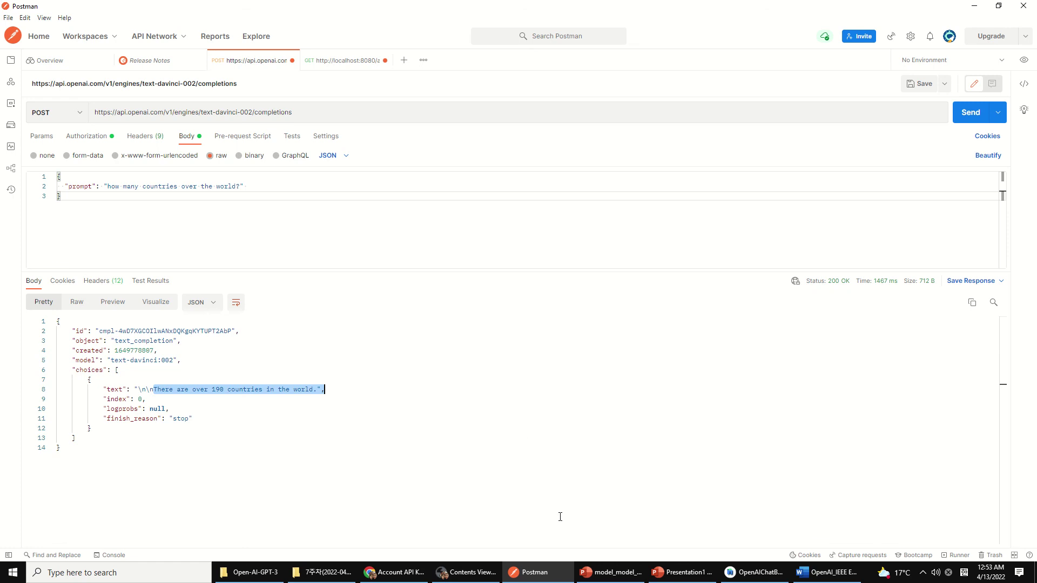
drag(60, 448, 65, 317)
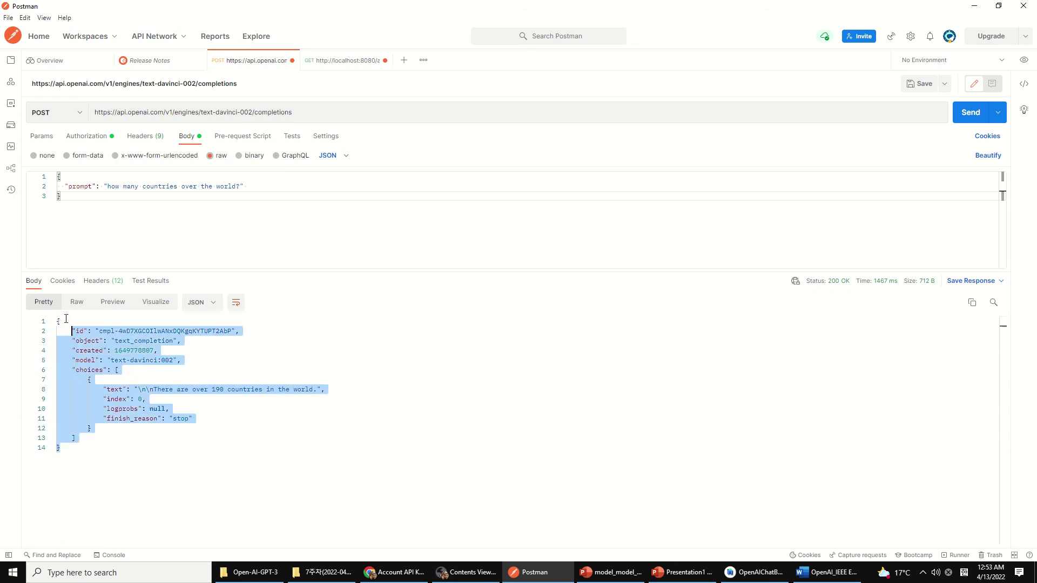
mouse_move(48, 341)
click(87, 360)
drag(73, 370, 126, 426)
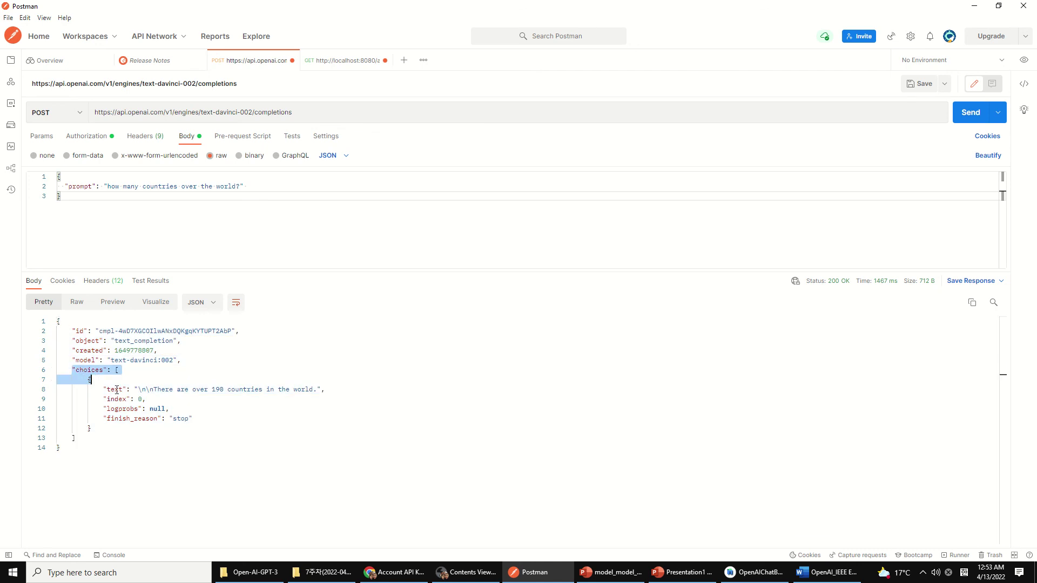
Open OpenAIOutput and highlight its fields and the ArrayList<MessageData> return type.
click(729, 573)
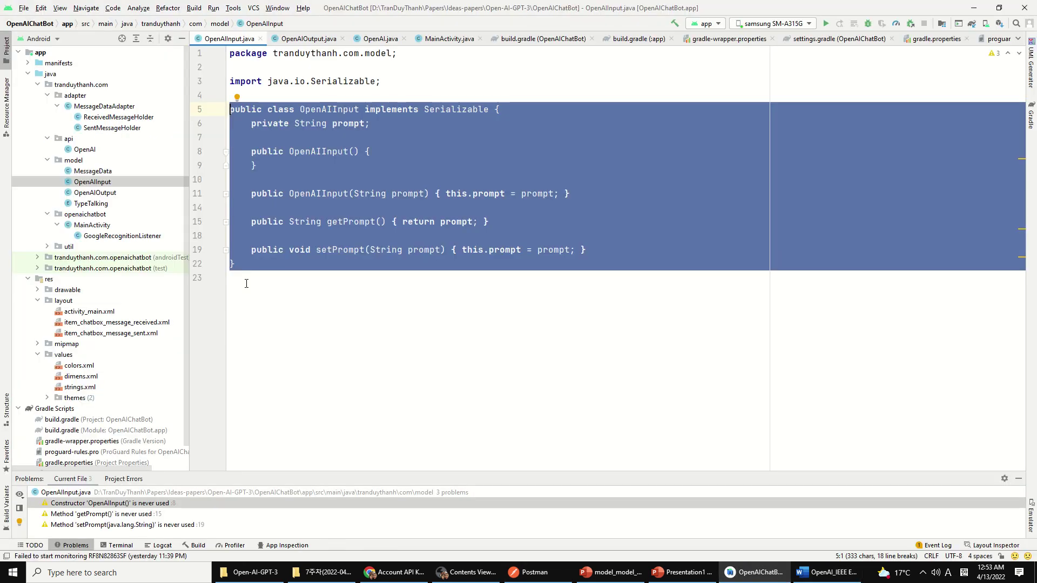
double_click(95, 192)
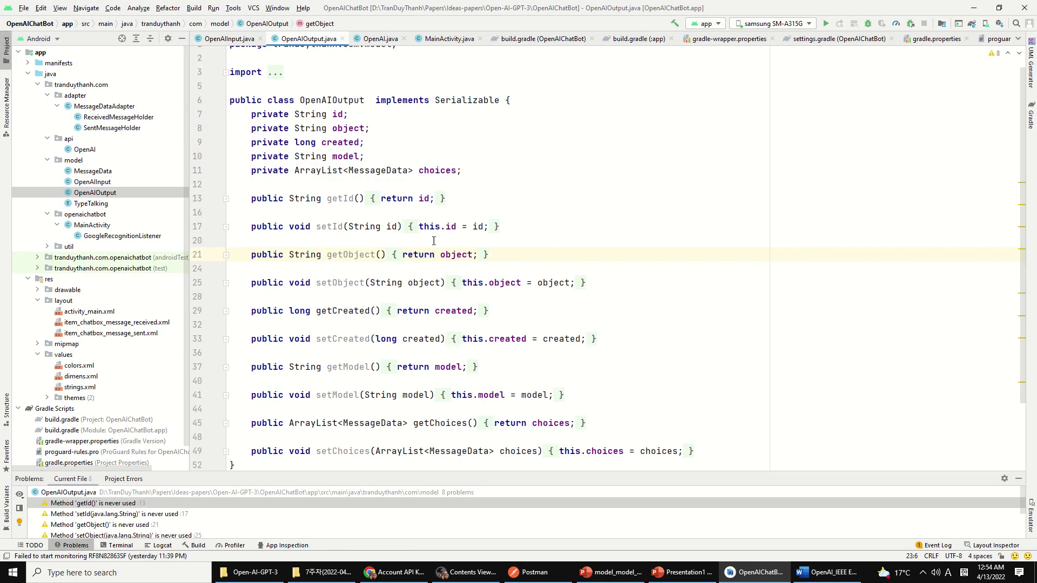
mouse_move(250, 114)
mouse_down()
mouse_move(393, 310)
mouse_move(408, 451)
mouse_move(702, 455)
mouse_up()
click(581, 401)
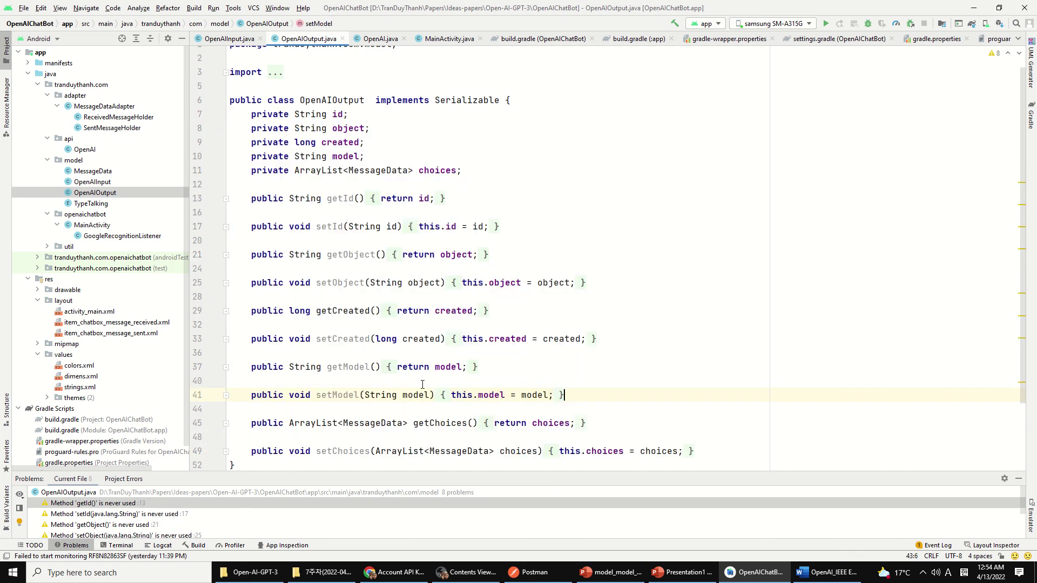
double_click(315, 102)
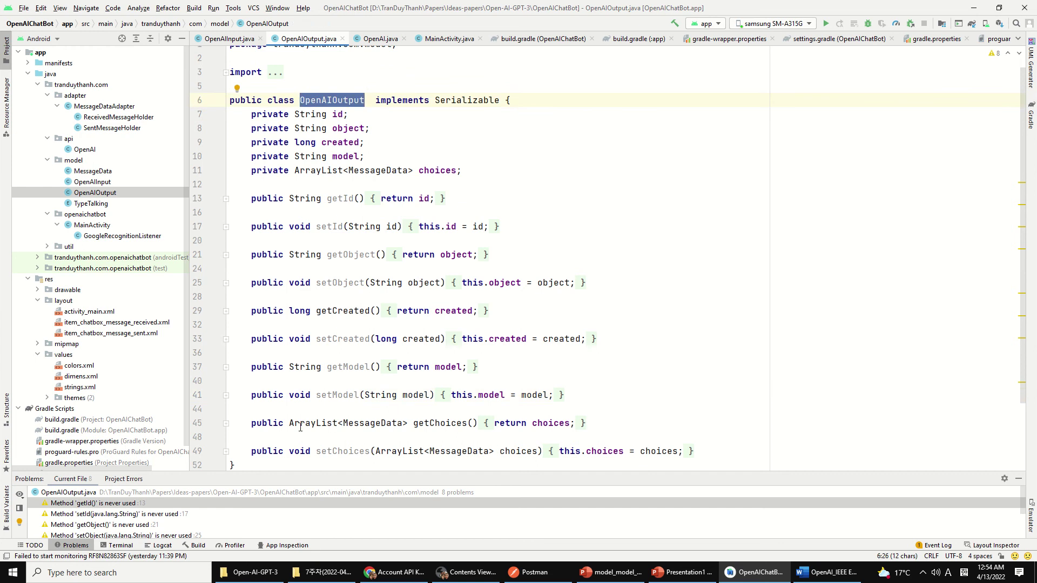
drag(289, 423, 405, 424)
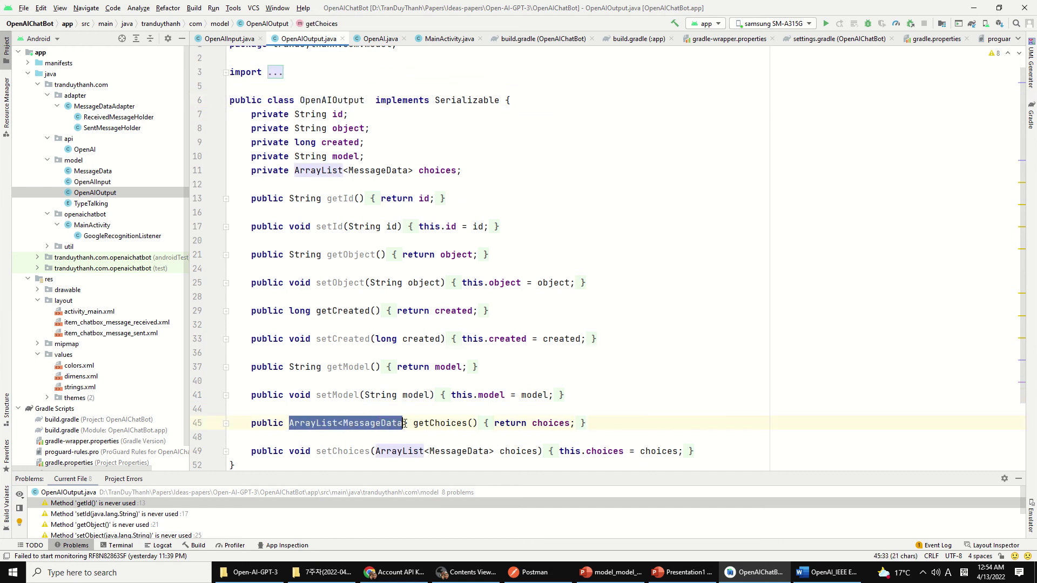
Highlight the object inside the choices array in the Postman response.
click(531, 571)
click(242, 438)
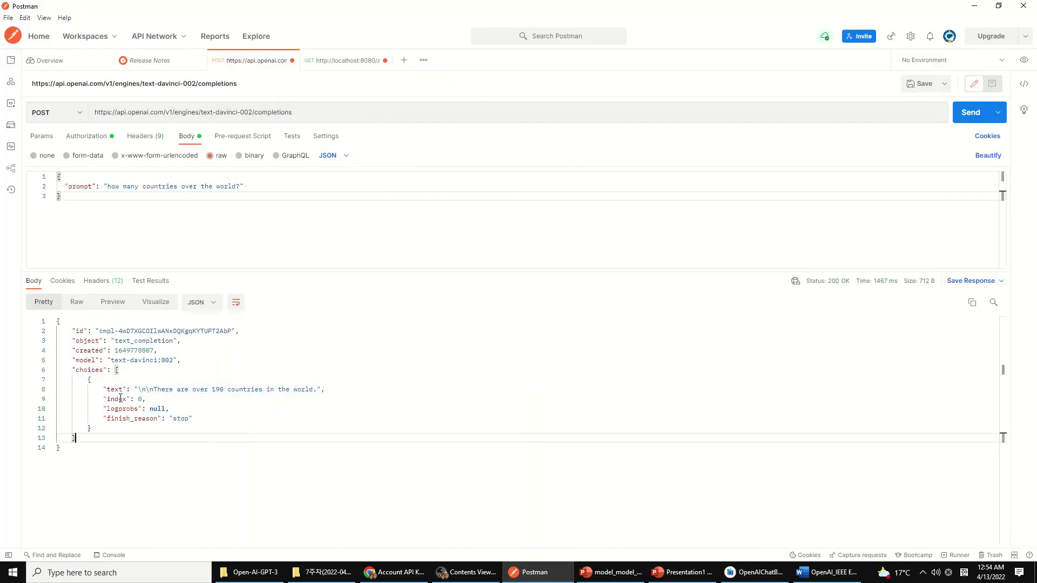
drag(85, 378, 141, 427)
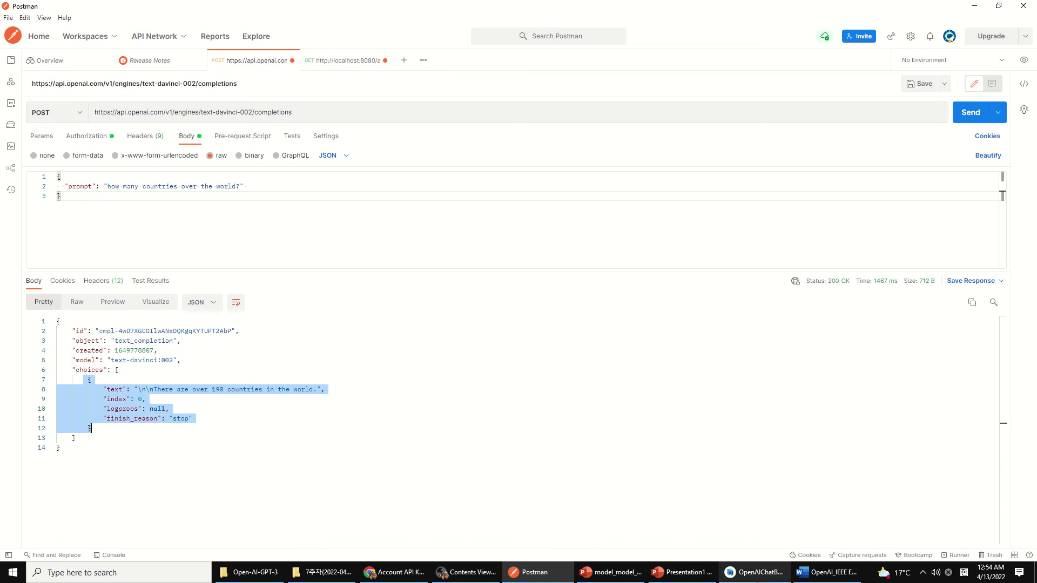
Open MessageData and highlight its fields and methods, pointing out the index field.
click(757, 572)
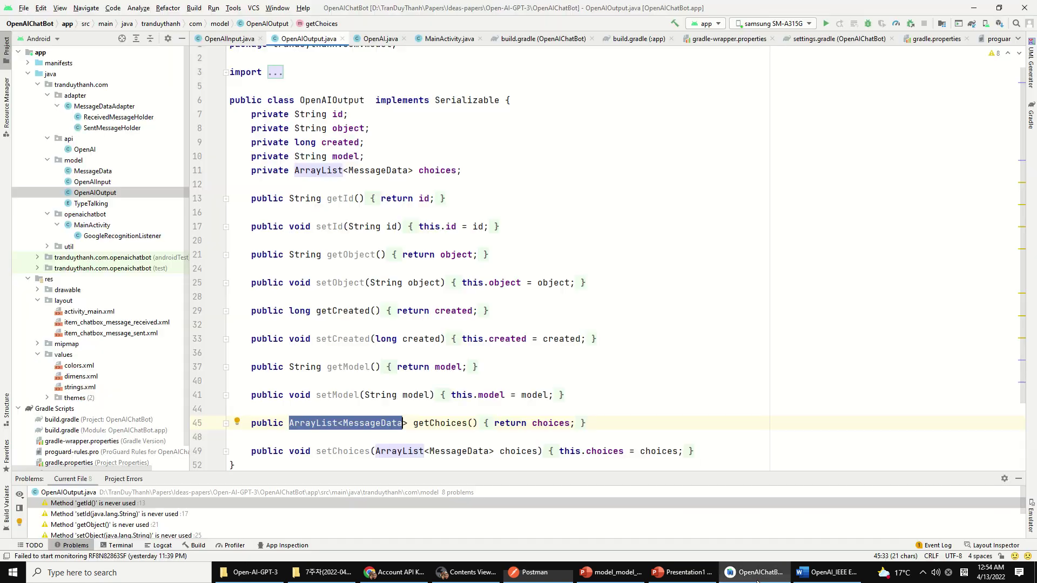
double_click(92, 171)
scroll(444, 149, up, 1)
scroll(444, 149, up, 1)
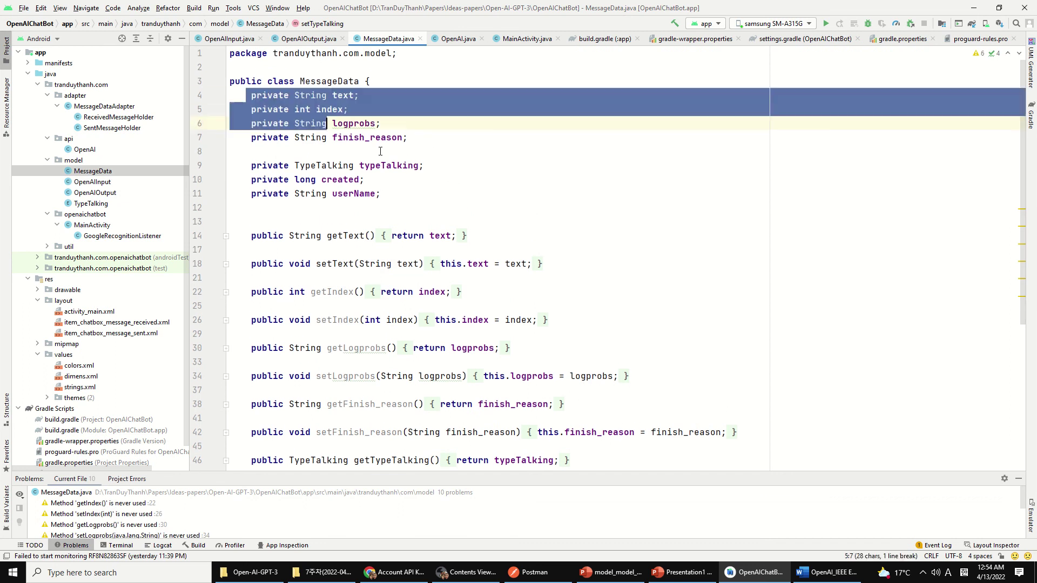
drag(229, 96, 230, 446)
click(339, 110)
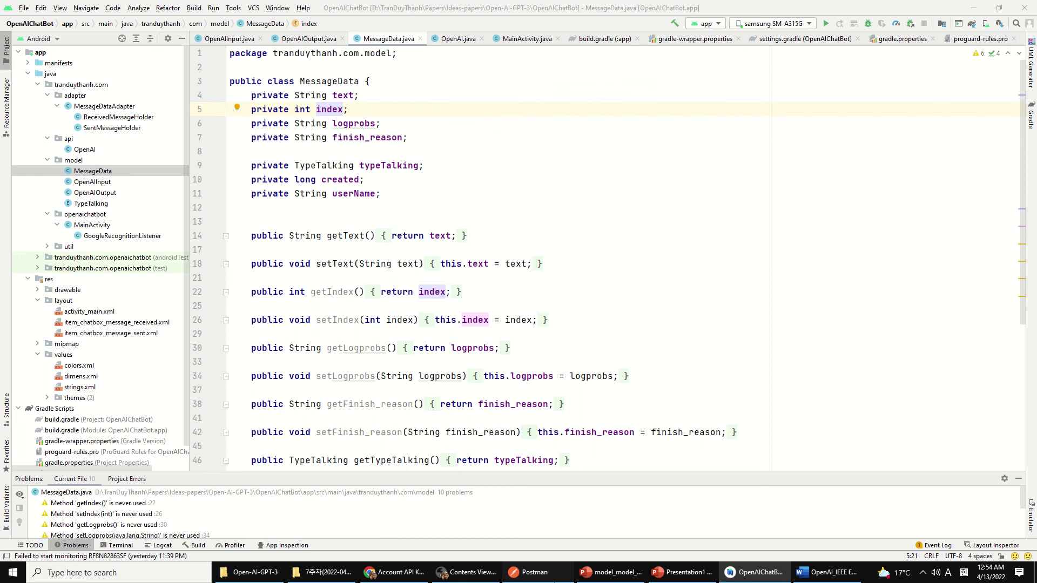
Highlight the text, index, logprobs and finish_reason fields under choices in the response.
click(531, 572)
click(101, 398)
drag(95, 388, 193, 418)
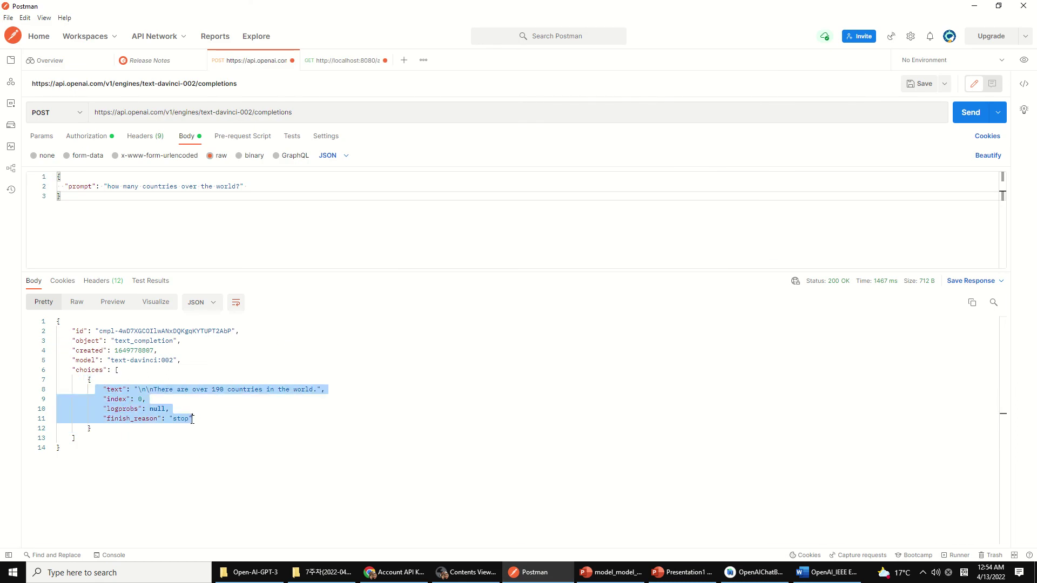
drag(74, 371, 104, 370)
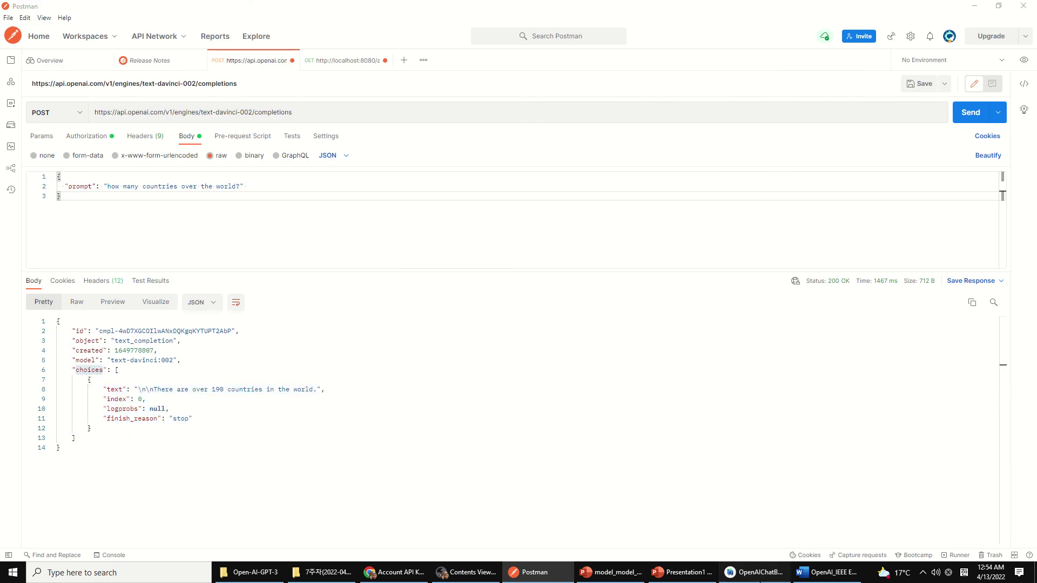
Reopen OpenAIOutput and highlight its choices list field declaration.
click(752, 571)
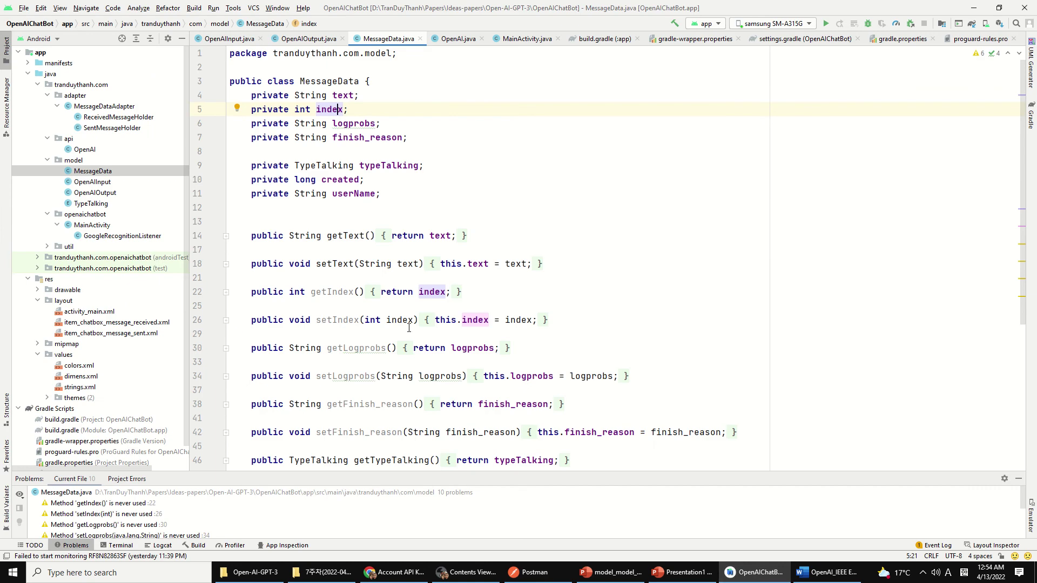
double_click(95, 193)
click(424, 230)
drag(462, 170, 250, 171)
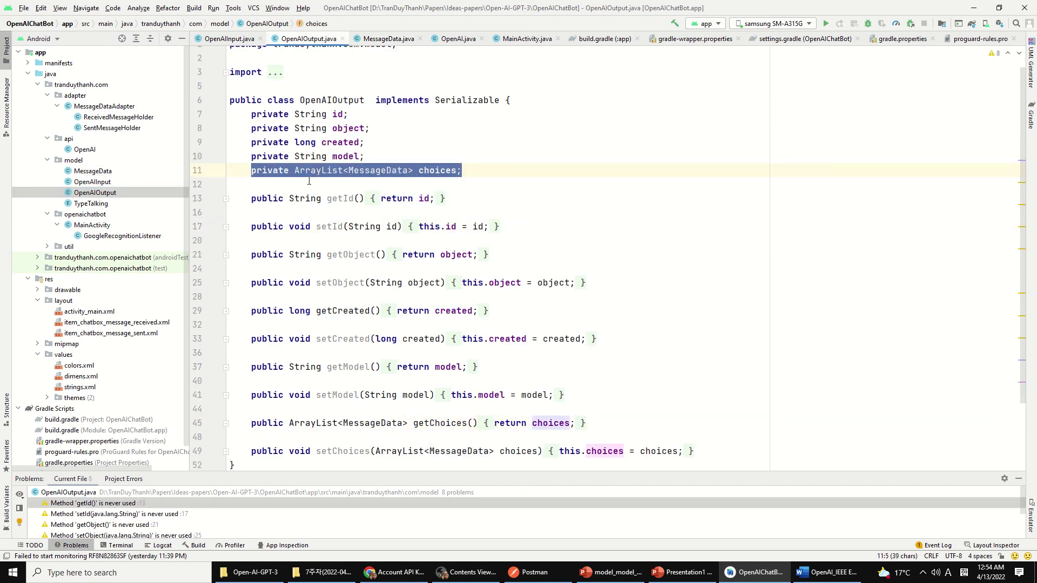
click(554, 577)
click(293, 208)
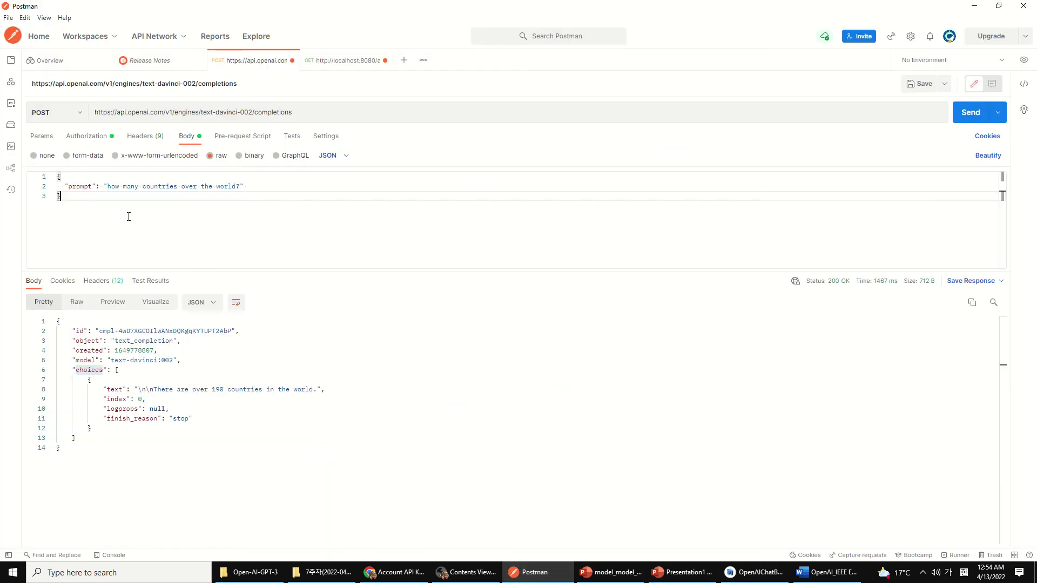
key(ctrl+a)
click(198, 461)
key(ctrl+a)
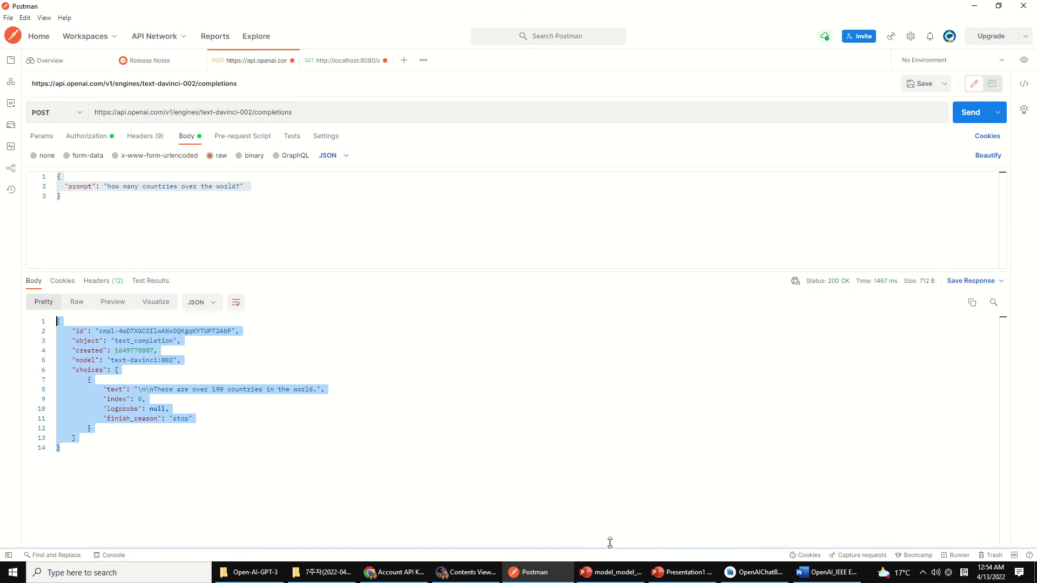
click(639, 481)
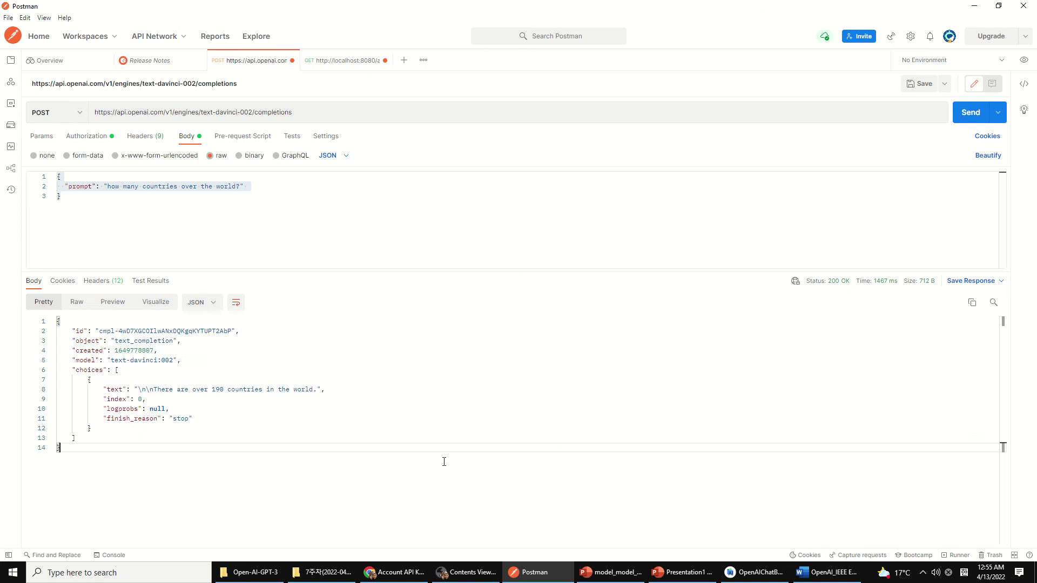
click(387, 574)
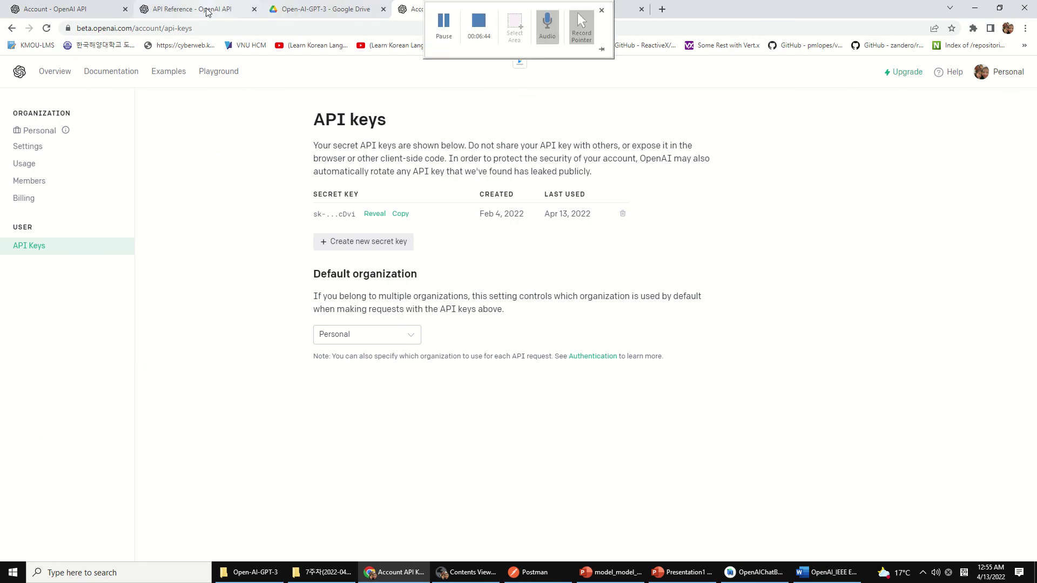
click(531, 572)
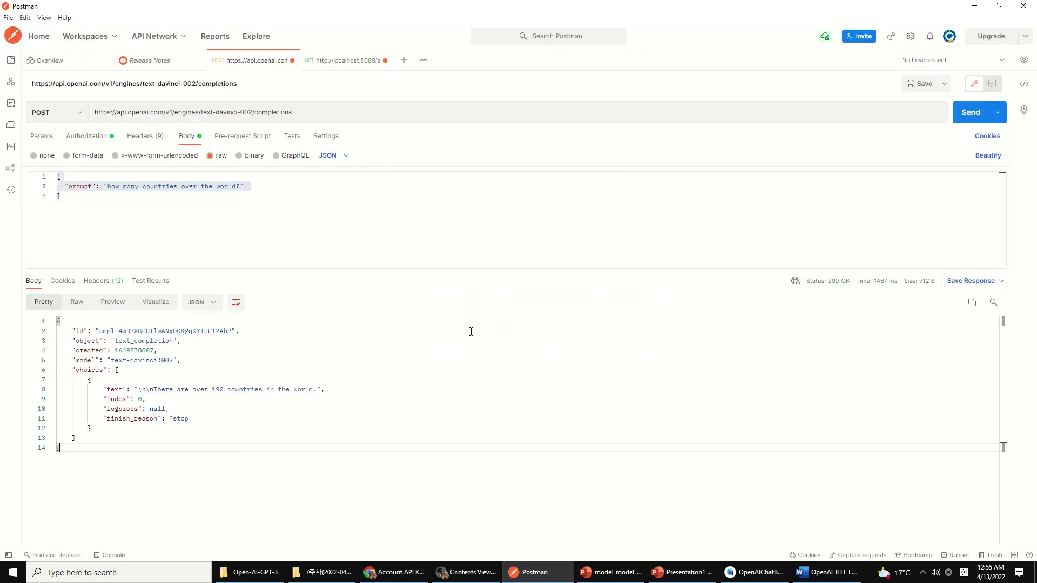